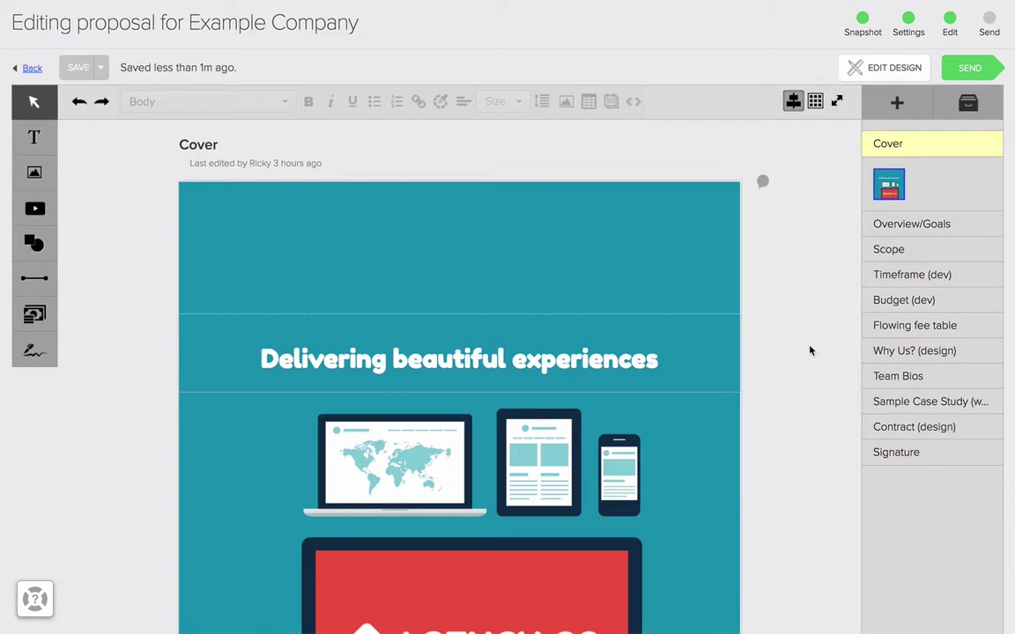
Look through the proposal's pages from the cover to the budget, comparing the timeframe table with the Core Budget fee table
scroll(810, 351, down, 3)
scroll(810, 351, down, 10)
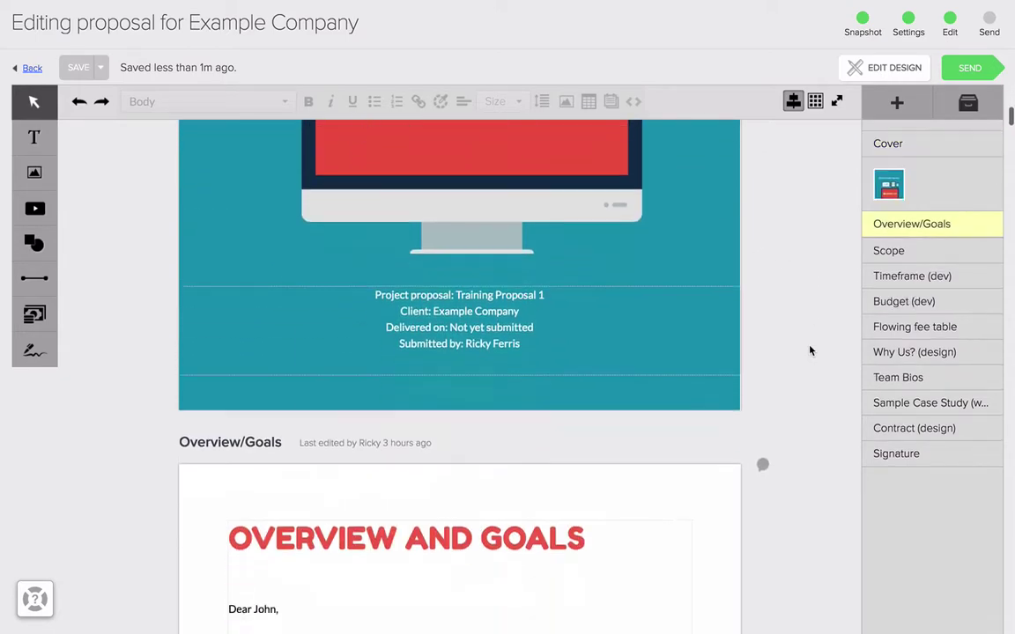
scroll(810, 350, down, 12)
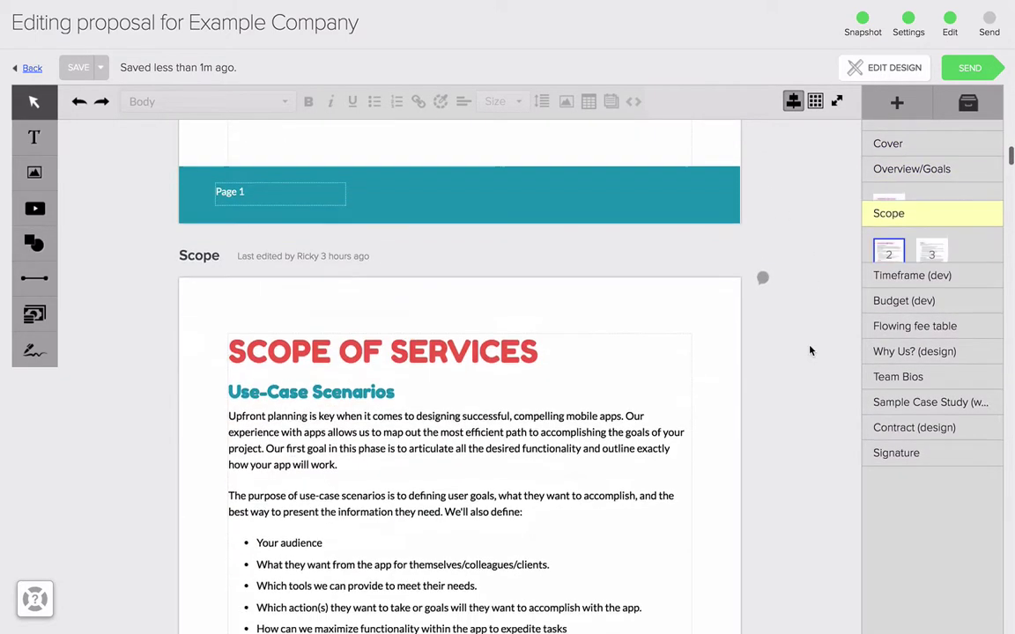
scroll(837, 331, down, 10)
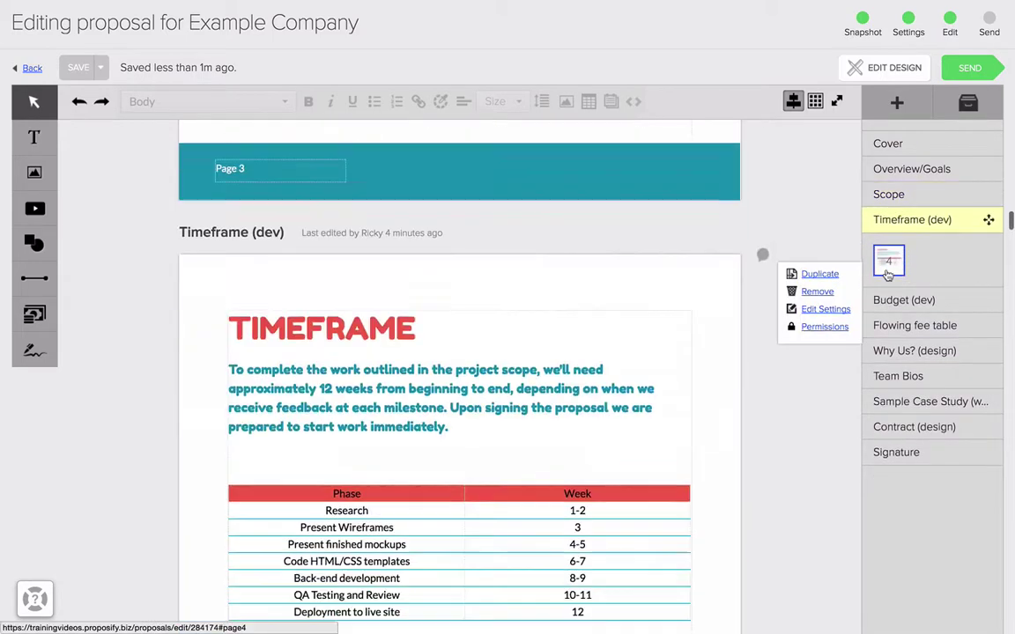
scroll(794, 425, down, 3)
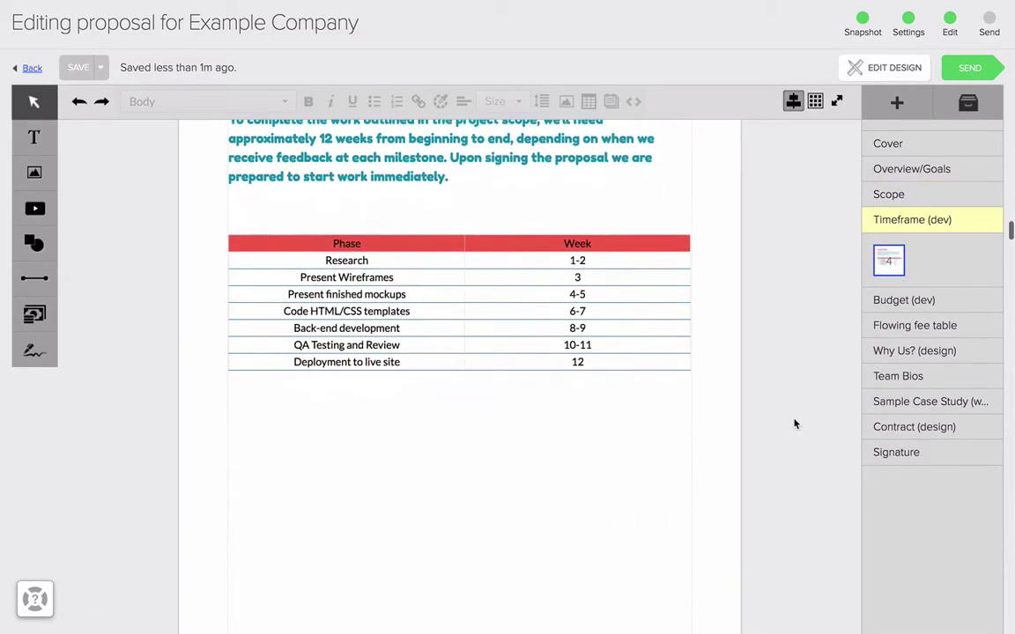
scroll(794, 423, down, 15)
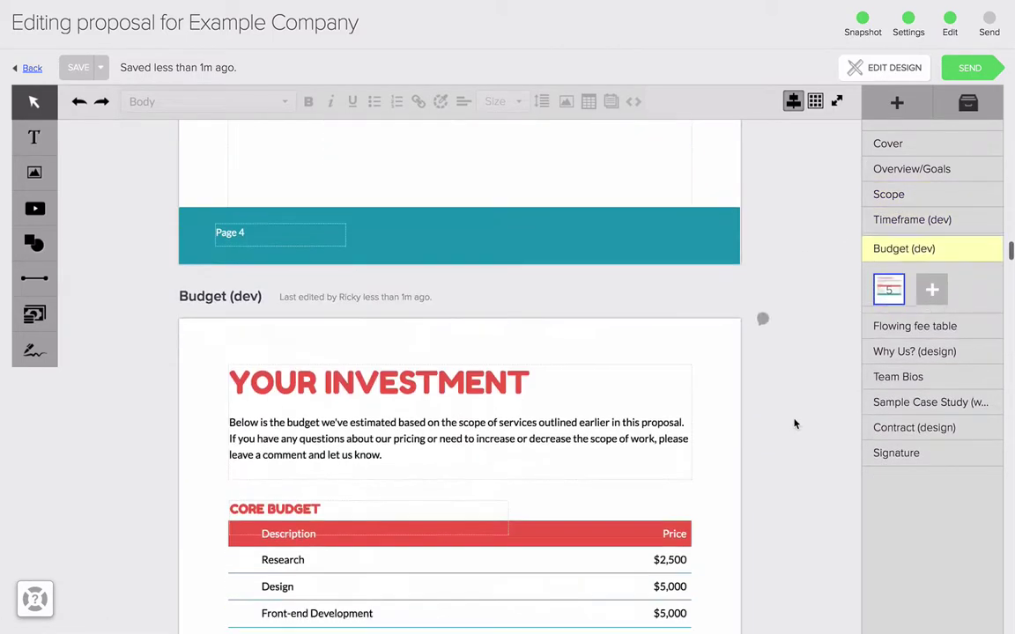
click(657, 388)
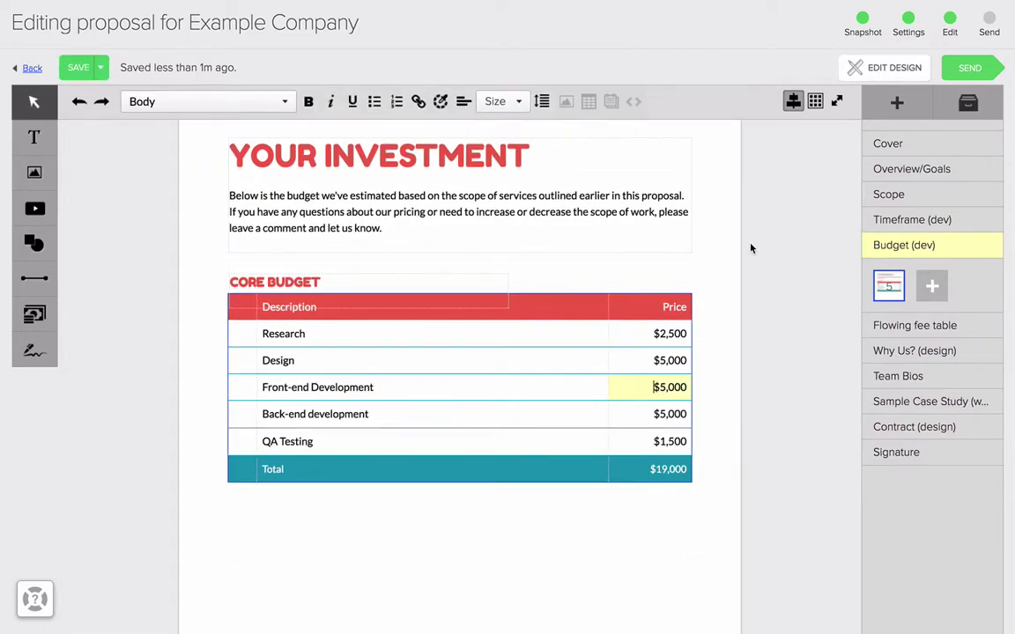
scroll(740, 249, up, 12)
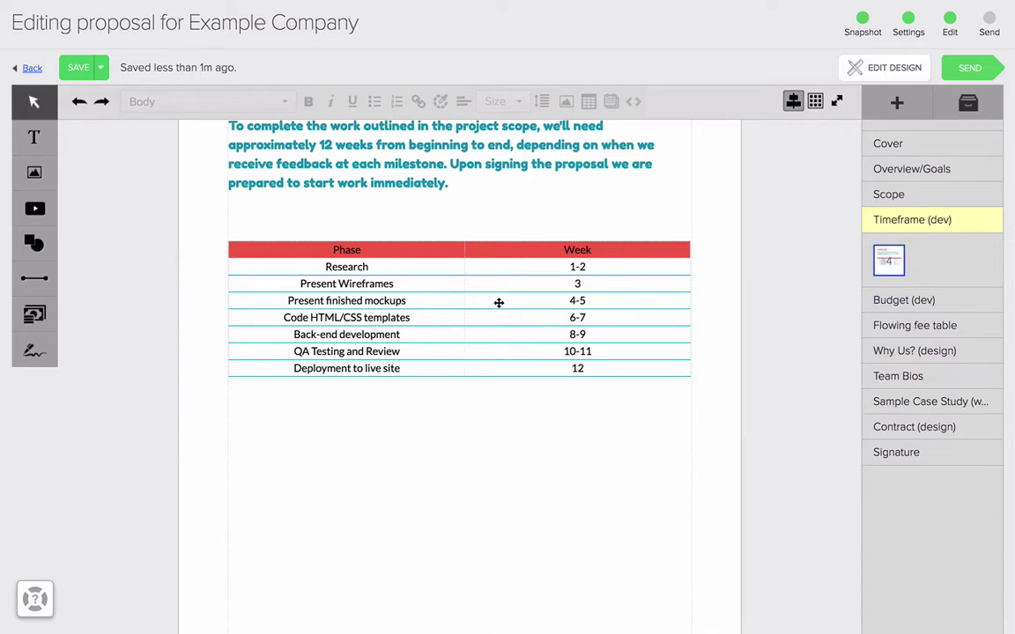
scroll(534, 231, up, 2)
scroll(533, 232, up, 2)
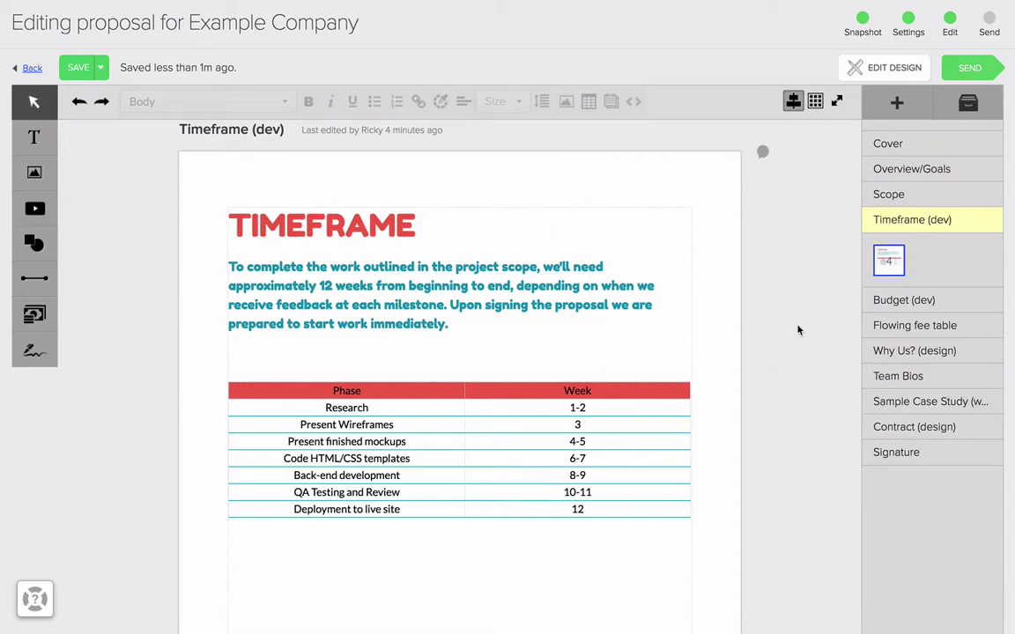
Start a new fee table in the empty area below the Core Budget table on the Budget (dev) page
scroll(798, 330, down, 18)
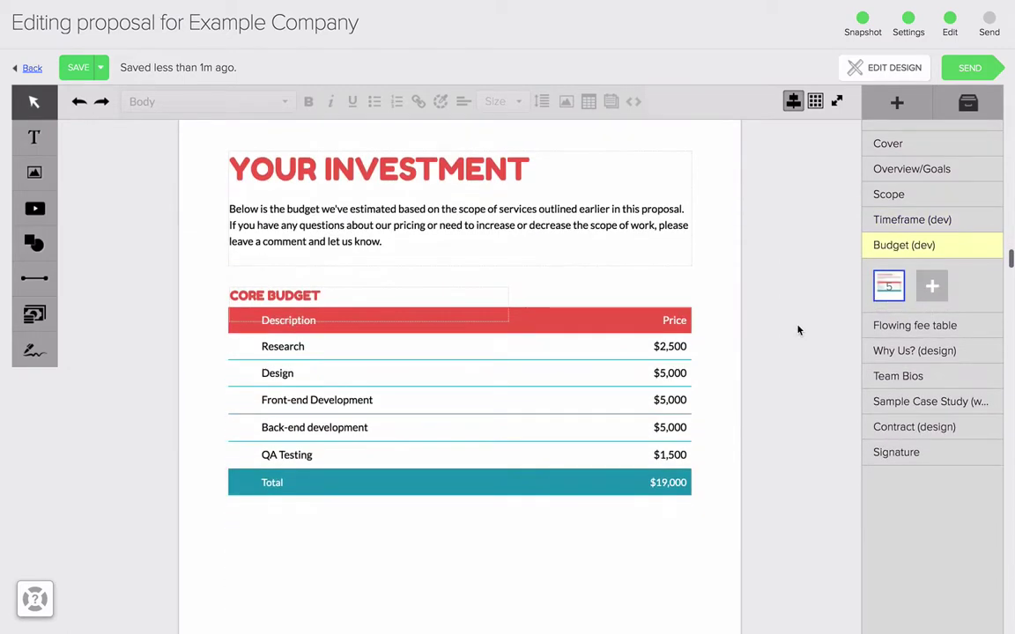
scroll(797, 331, down, 3)
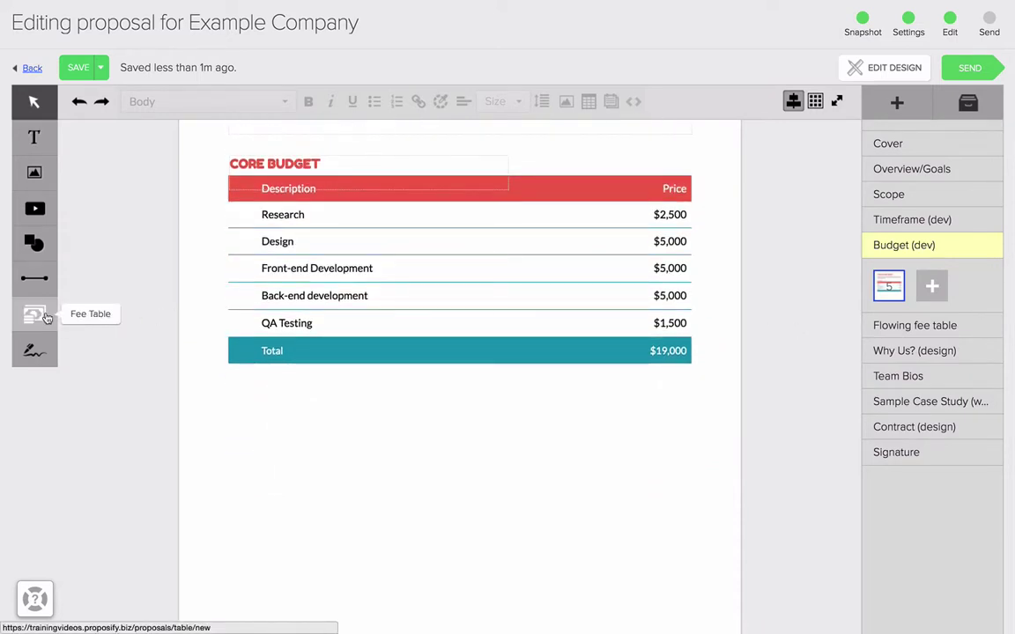
click(35, 315)
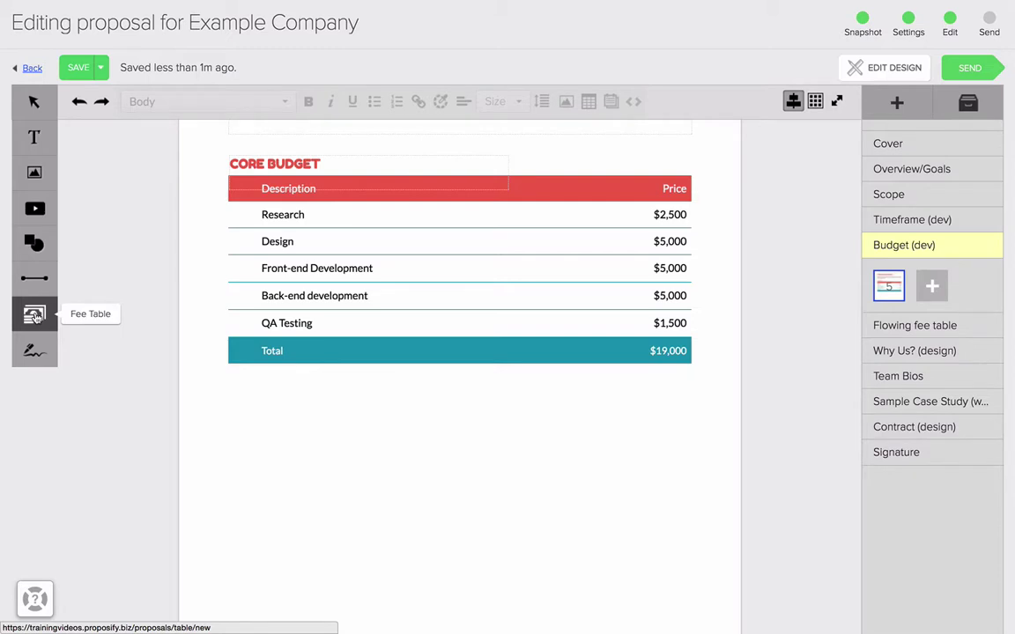
click(230, 396)
Review the table types and currencies available for the new fee table, leaving the selections as they are
click(487, 255)
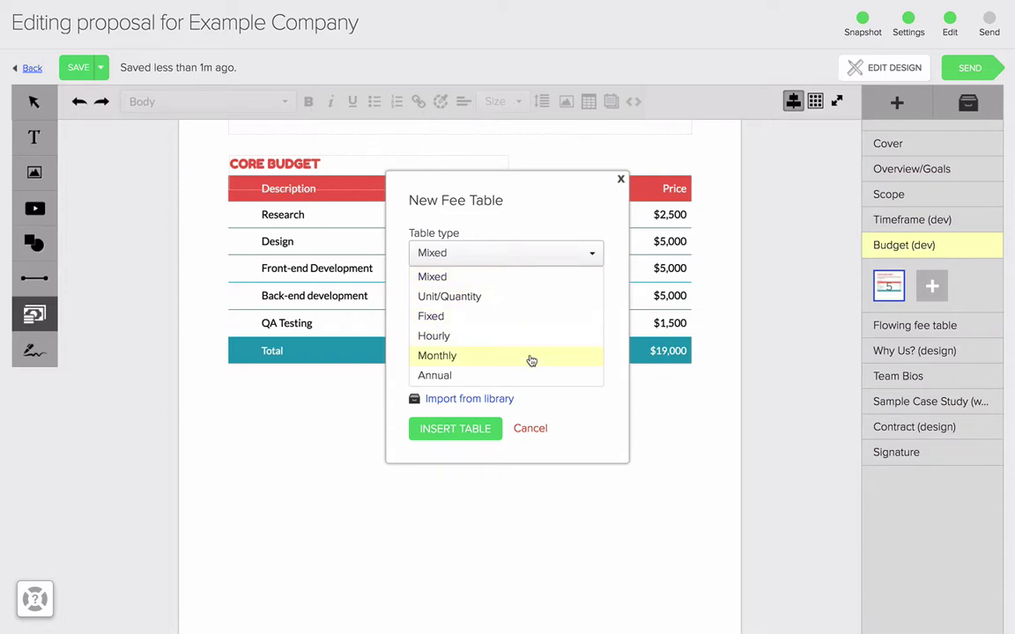
click(578, 224)
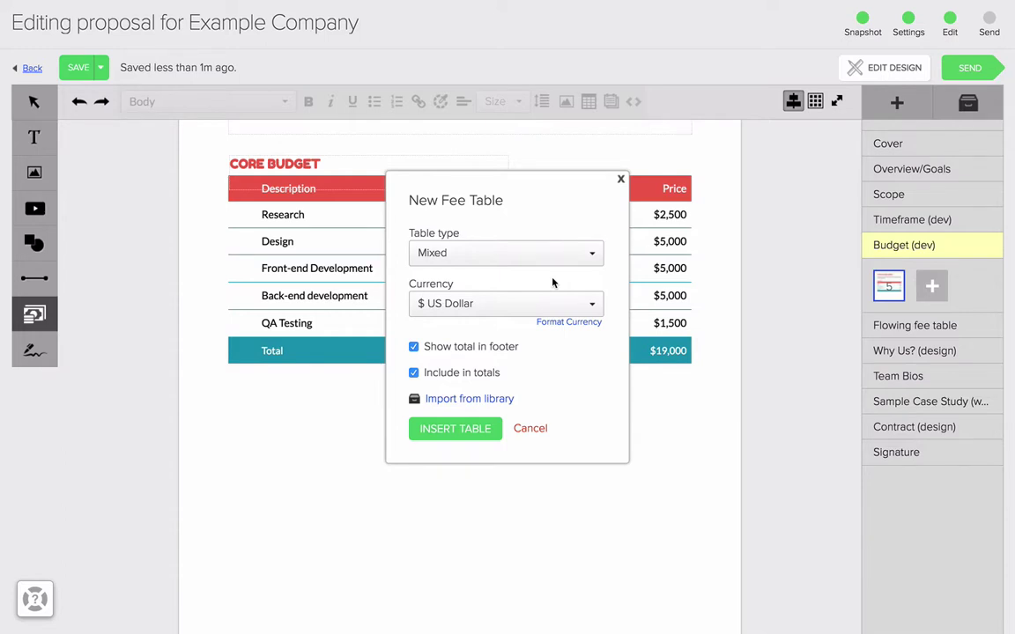
click(539, 310)
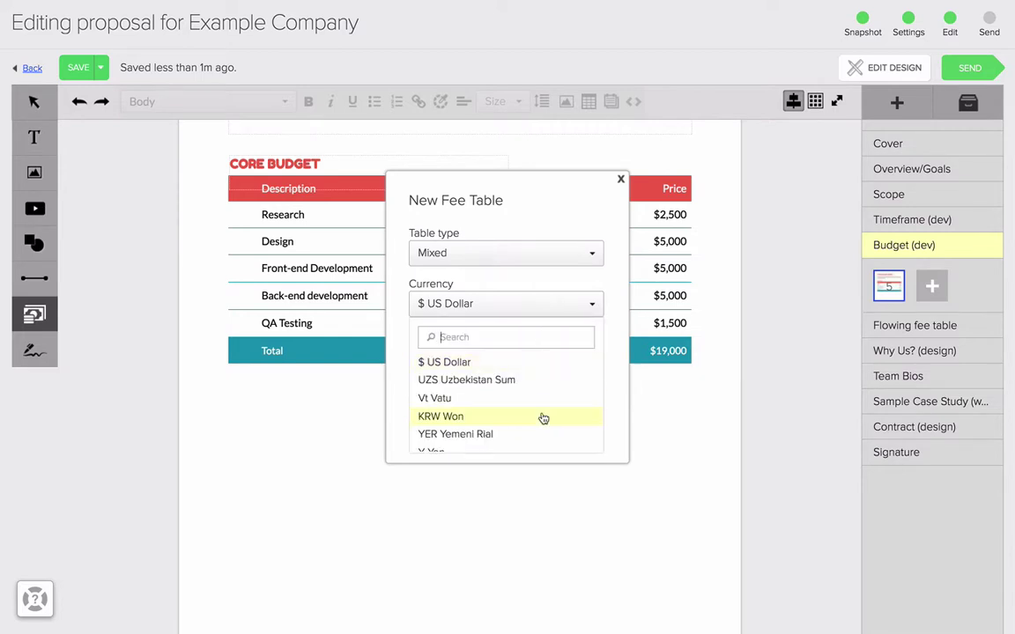
scroll(543, 419, up, 10)
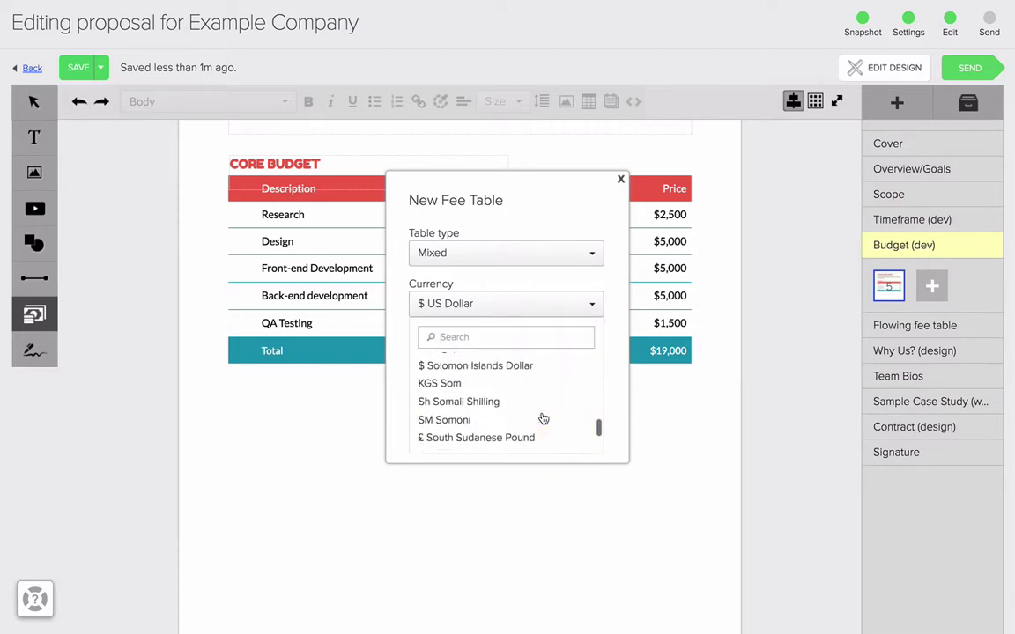
scroll(543, 418, up, 8)
click(617, 368)
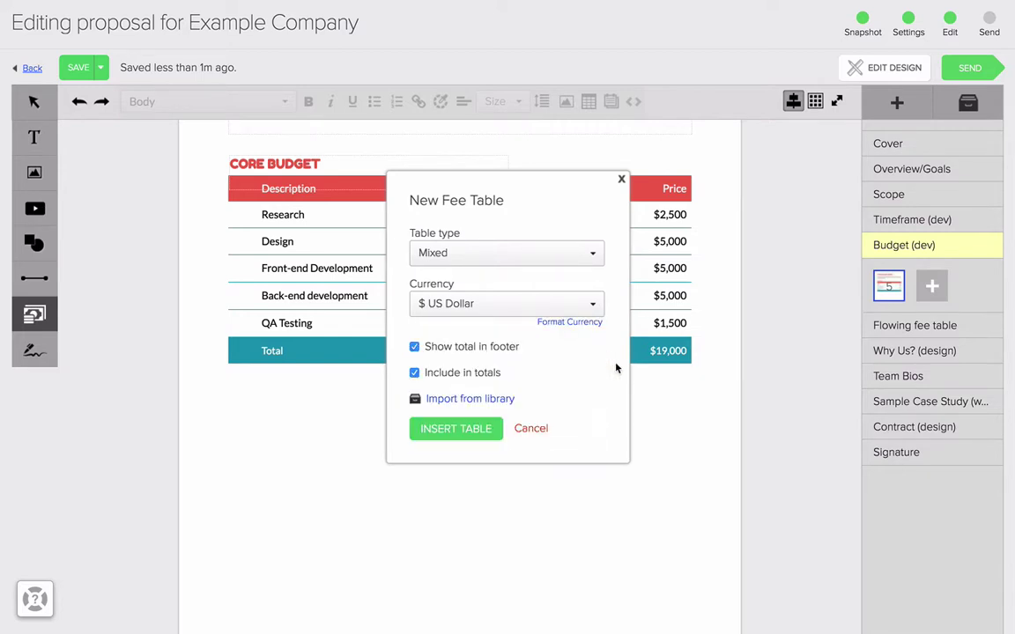
Review the new fee table's currency format, its totals options and the library of importable fees without importing any
click(569, 323)
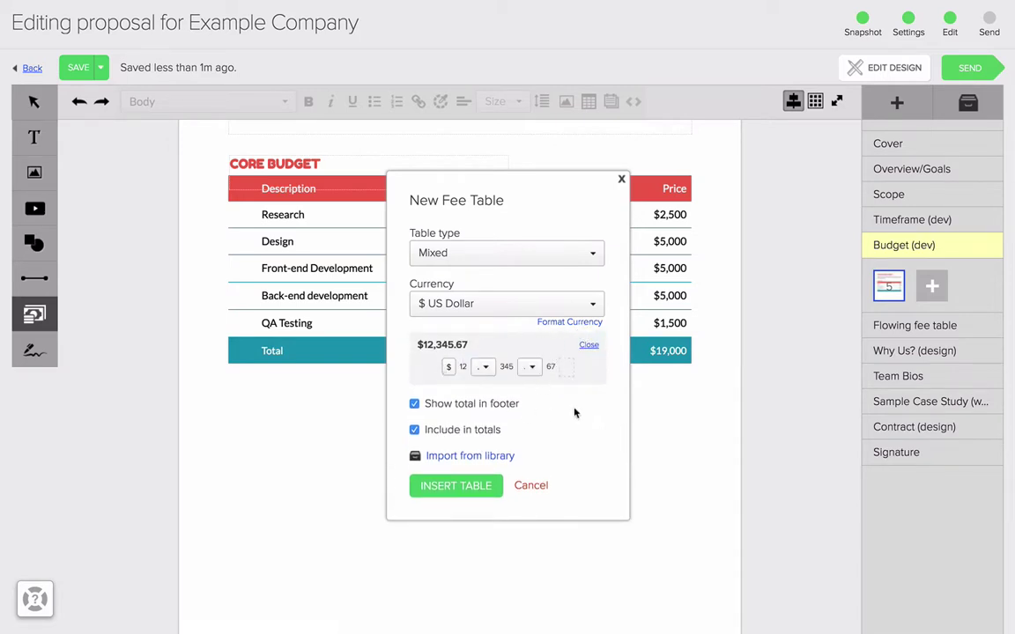
click(588, 344)
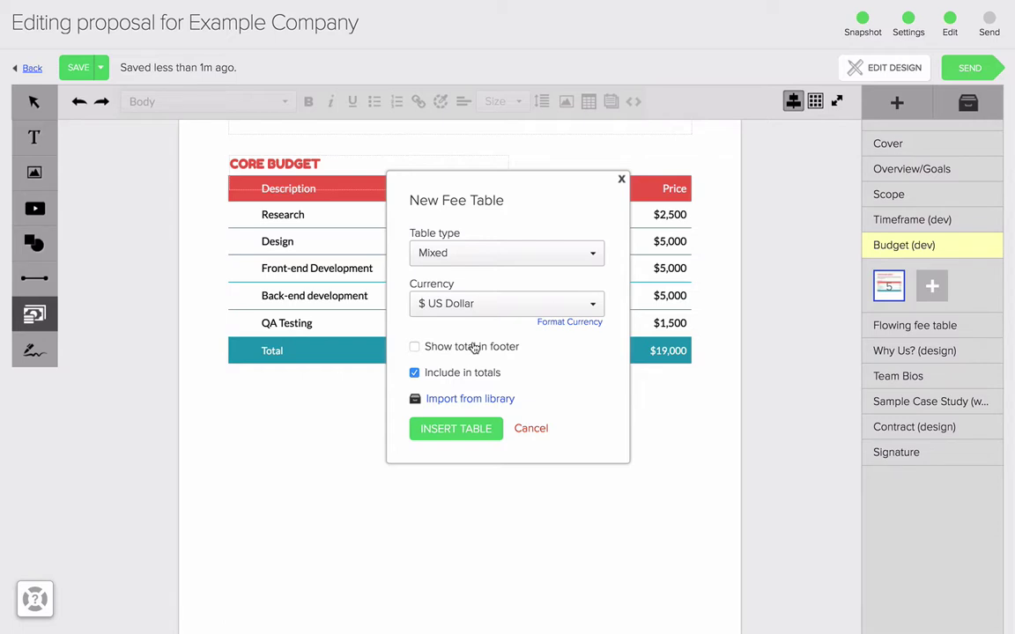
click(474, 347)
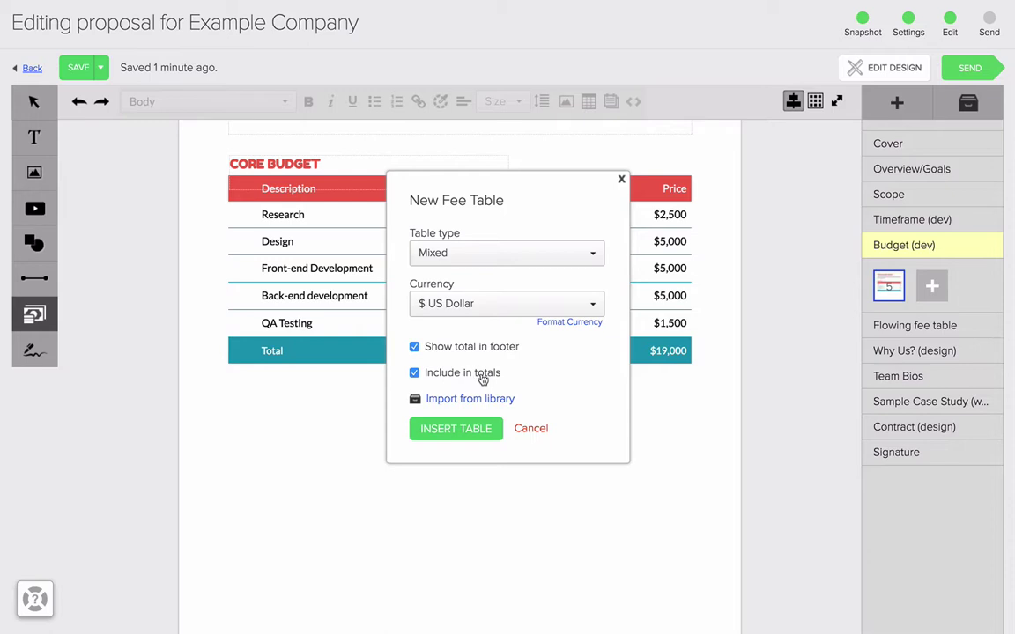
click(431, 377)
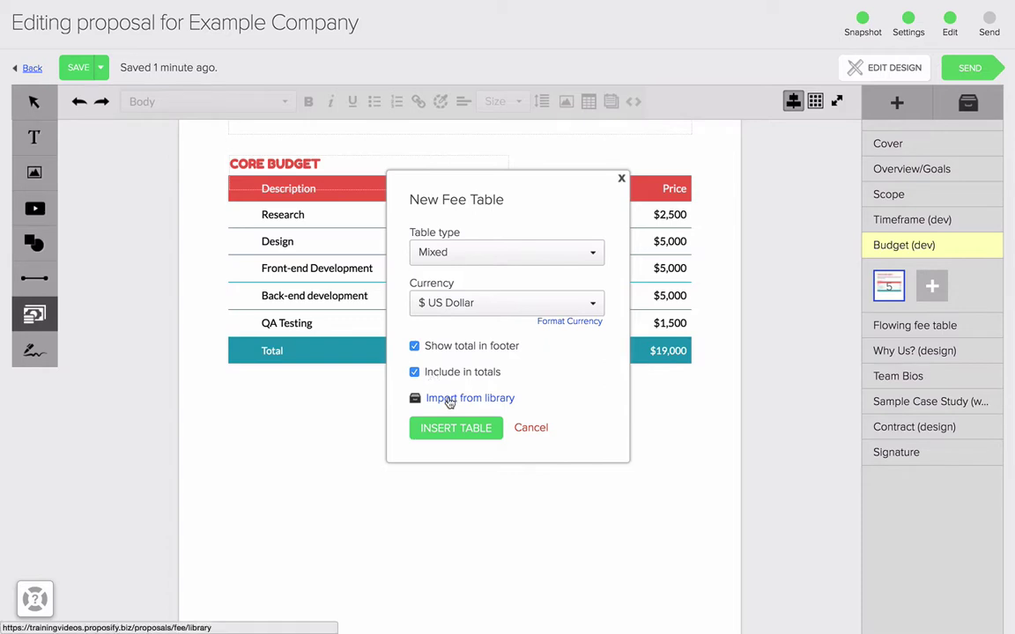
click(449, 398)
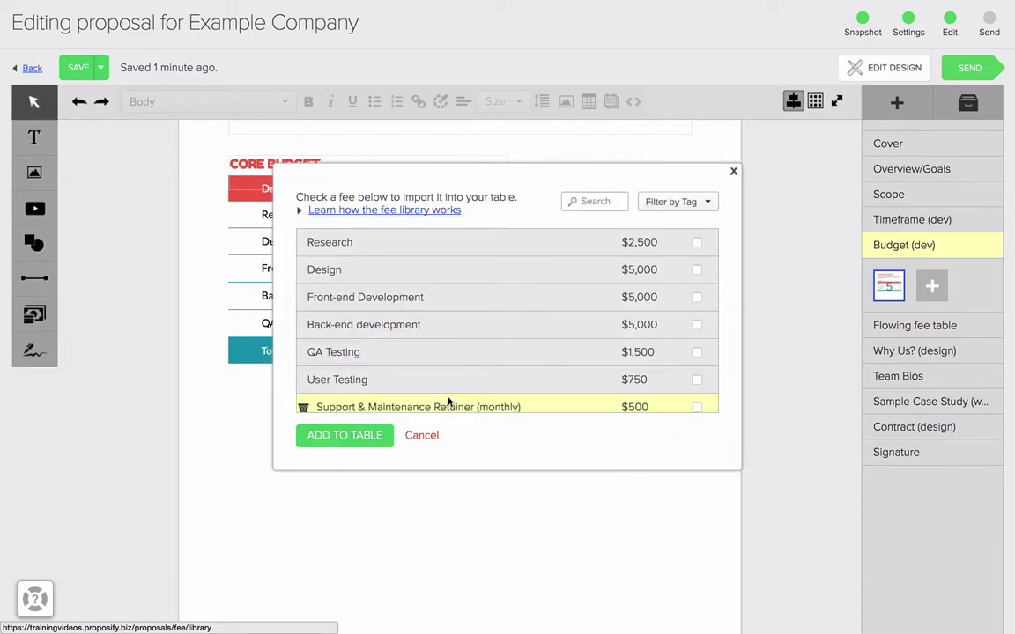
click(422, 435)
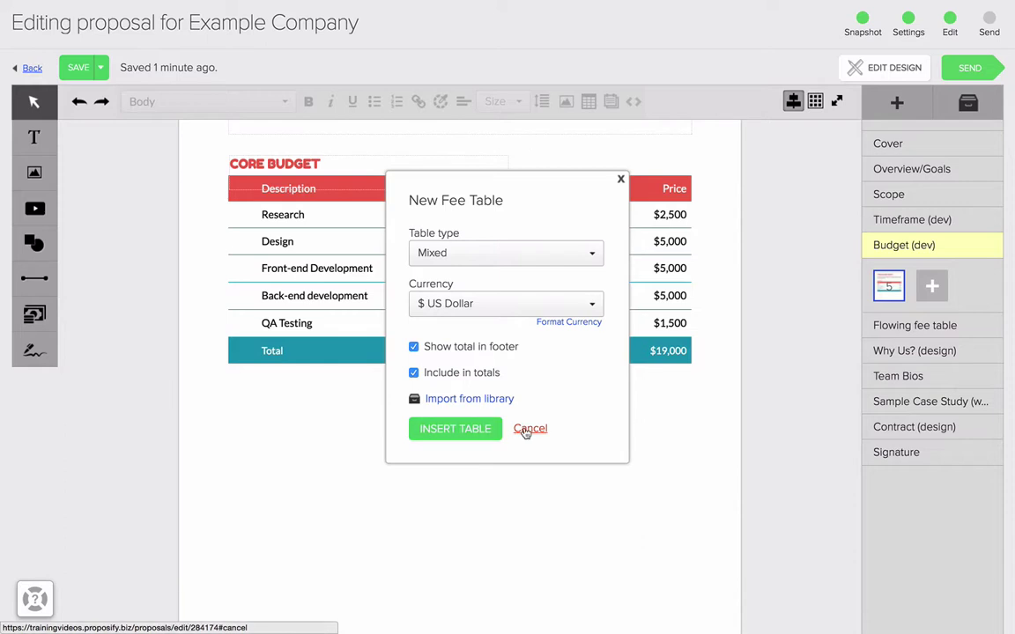
Insert the Mixed fee table in US Dollar and title its first fee row "Fixed"
click(455, 429)
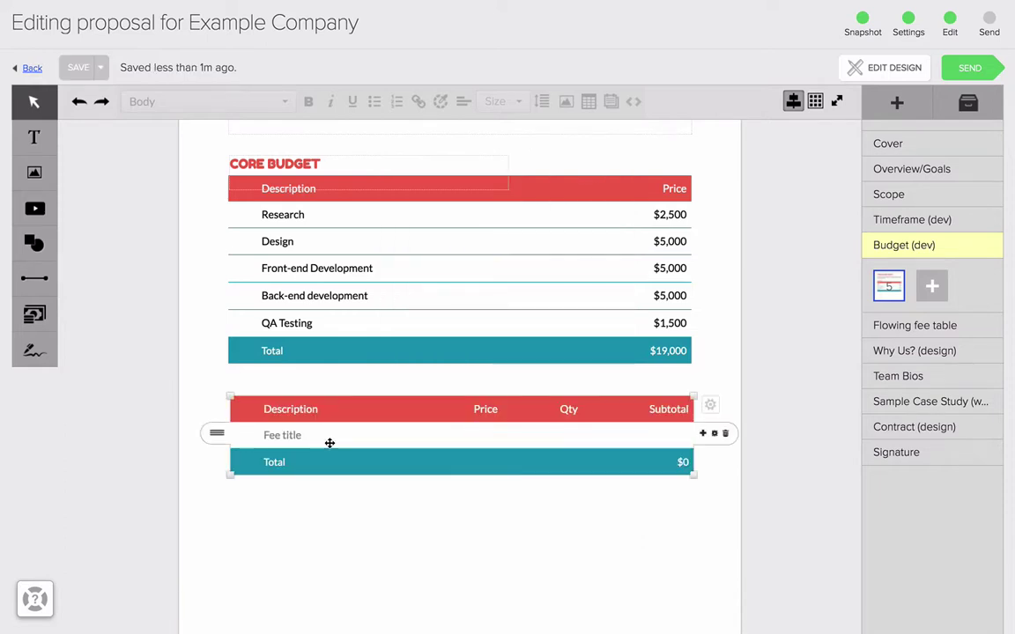
click(280, 434)
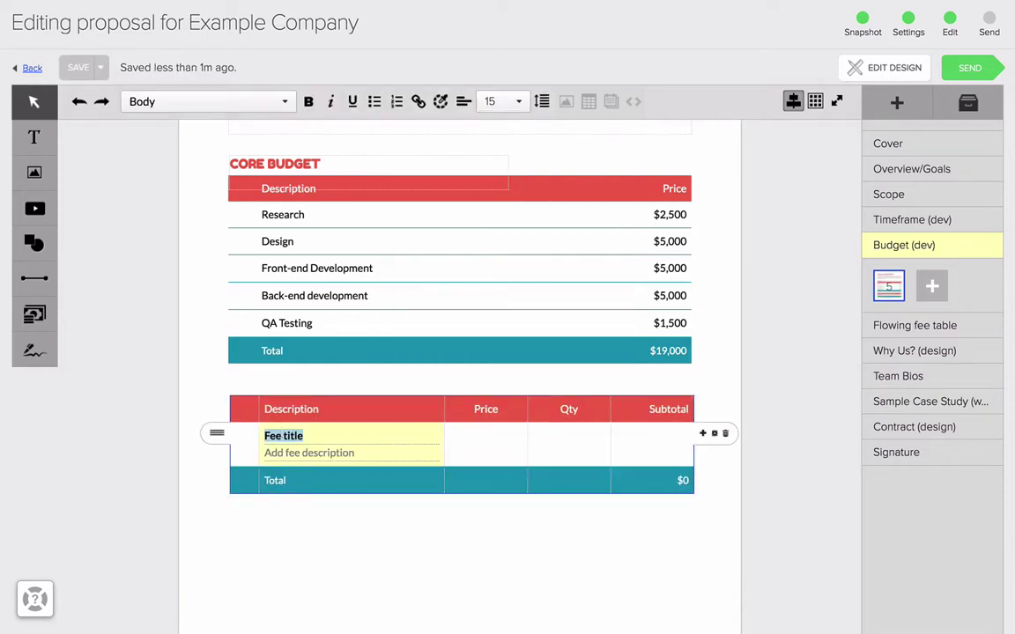
text(Fixed)
click(388, 533)
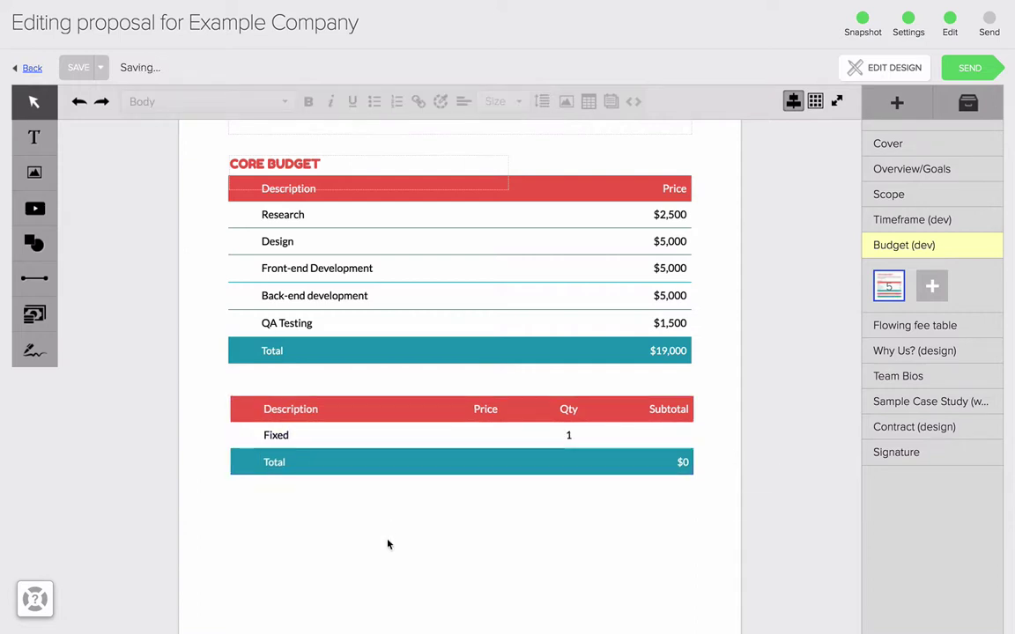
click(496, 435)
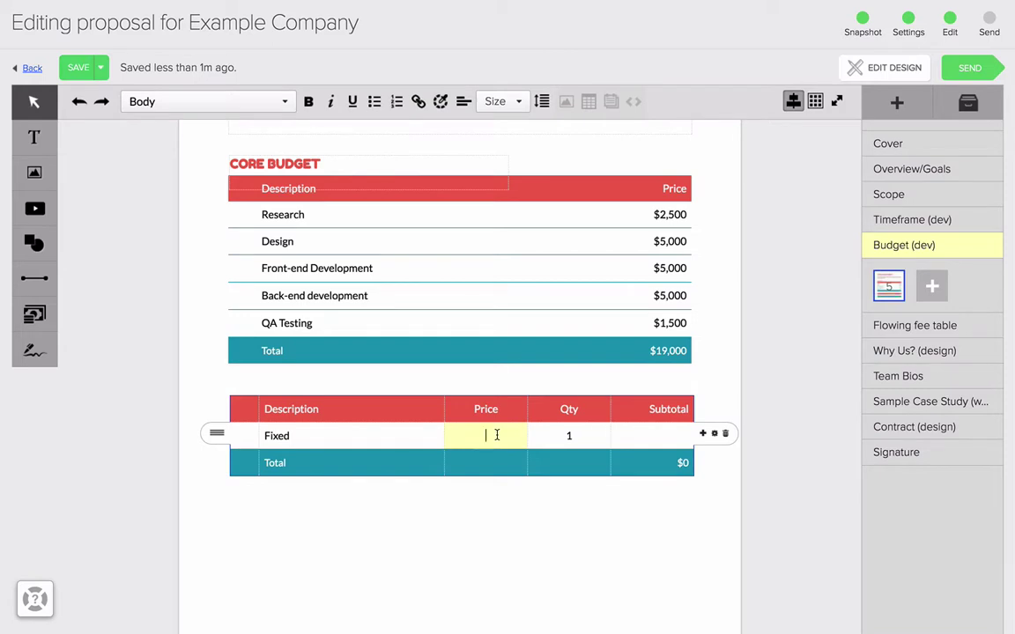
Add a second row of fee type Fixed, title it "Fixed 2" and set its price to 2000
click(702, 434)
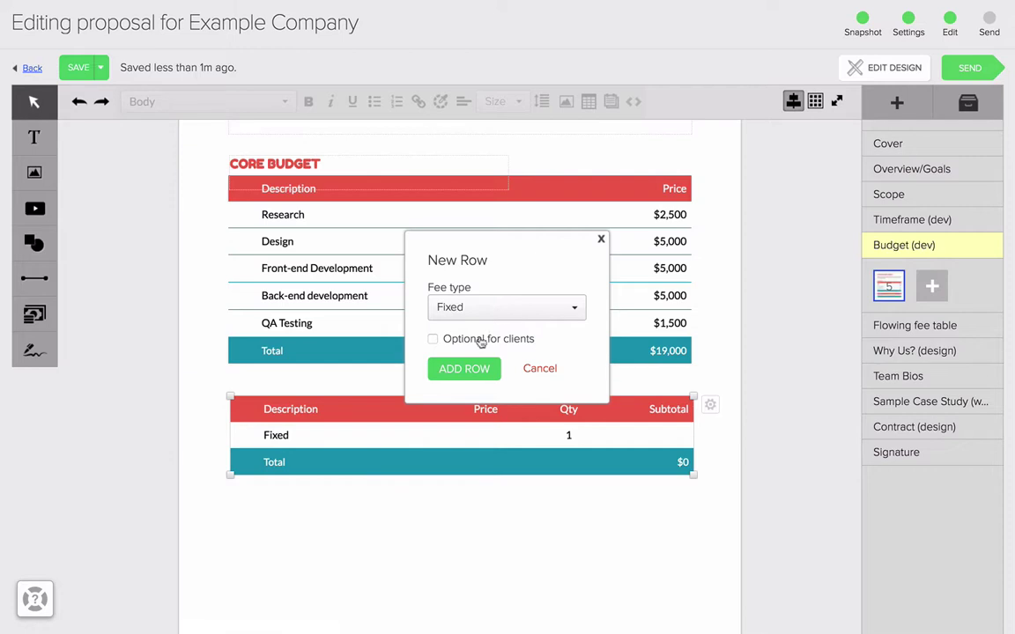
click(471, 372)
click(291, 461)
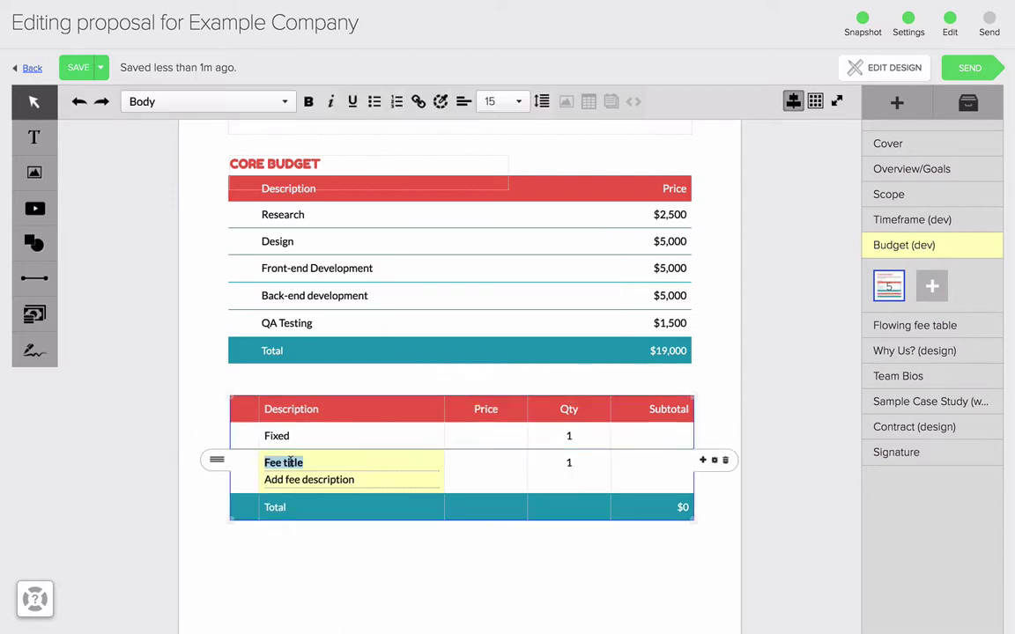
text(F)
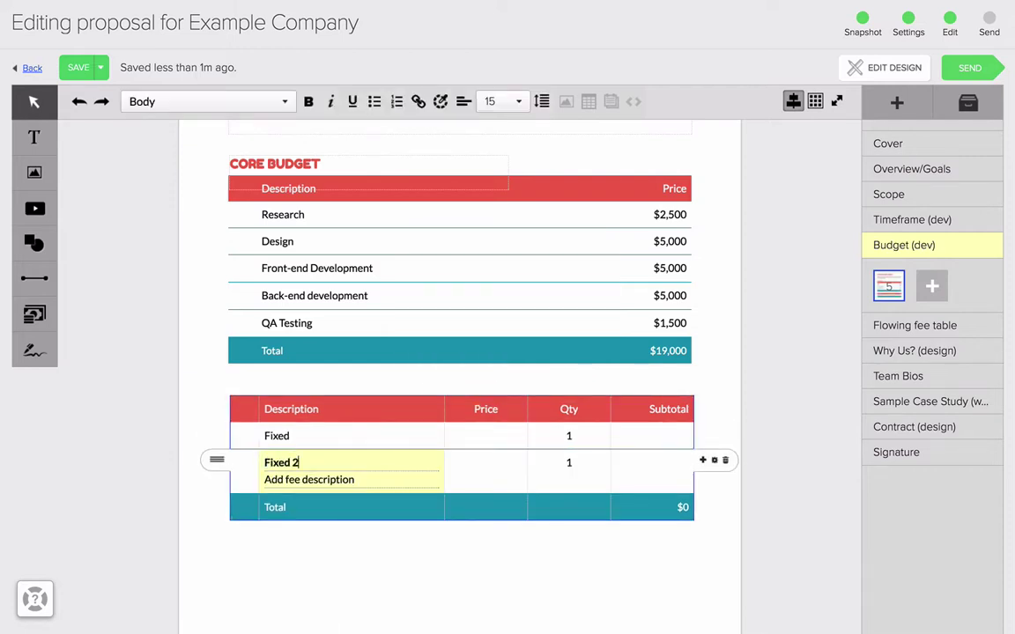
text(ixed 2)
click(518, 472)
text(2,0)
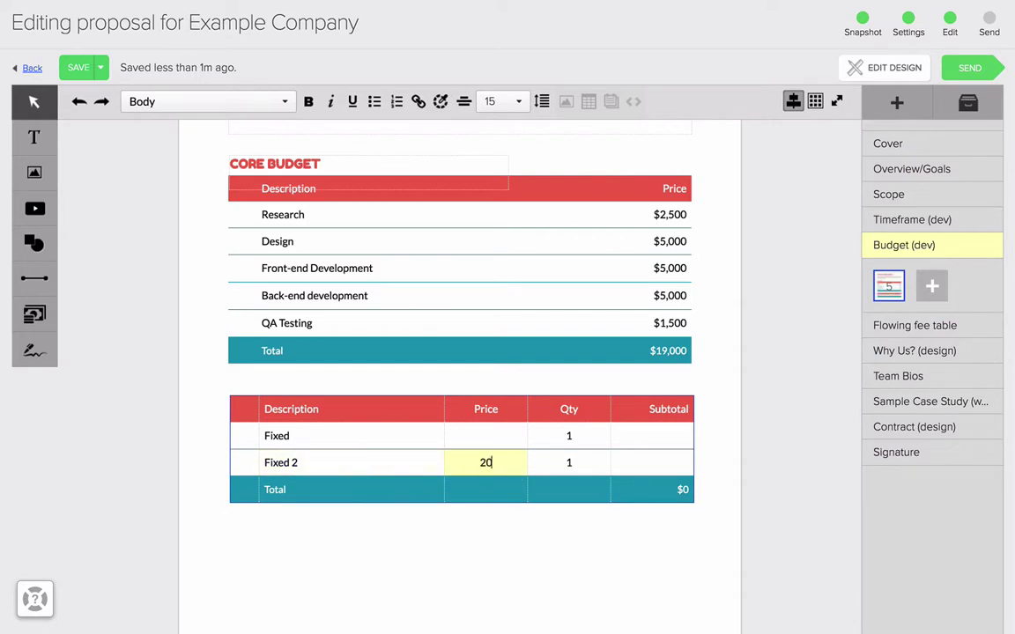
text(00)
click(559, 564)
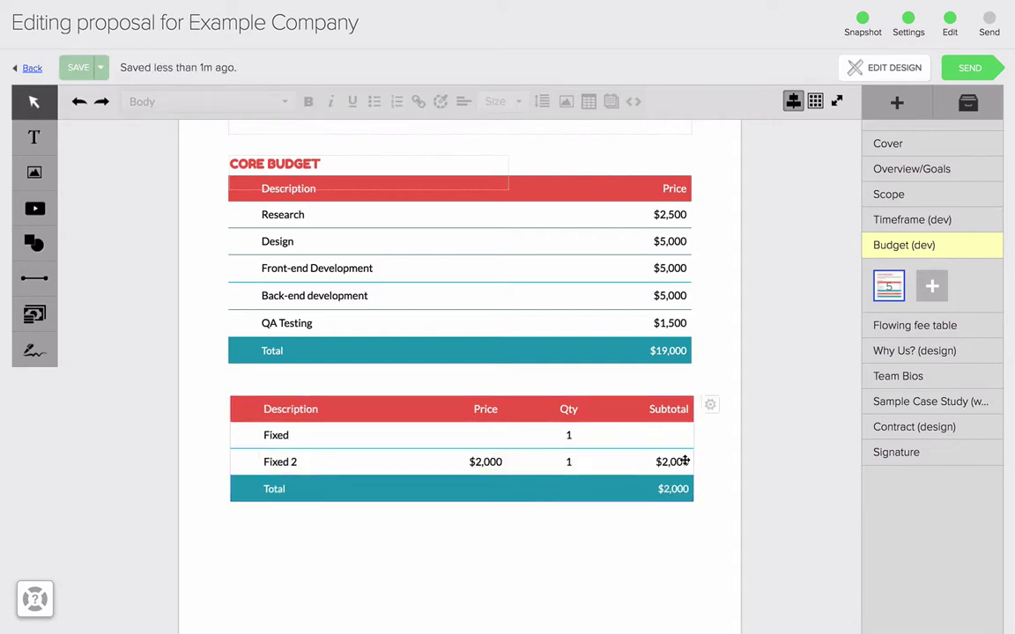
Add a third fee row below "Fixed 2" and enter 250/month as its price
click(712, 459)
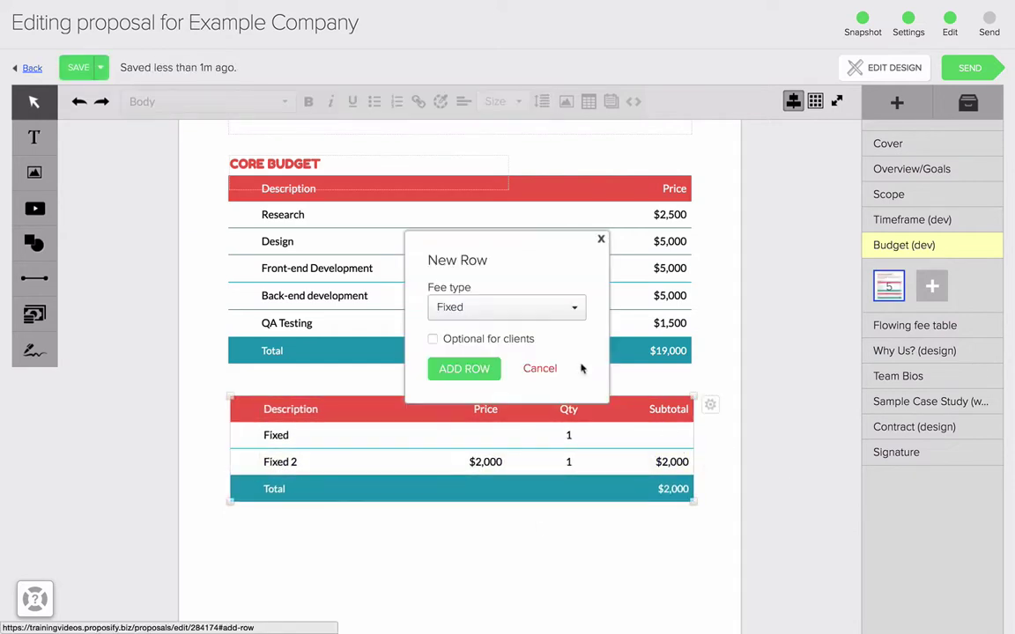
click(508, 310)
click(478, 372)
click(460, 389)
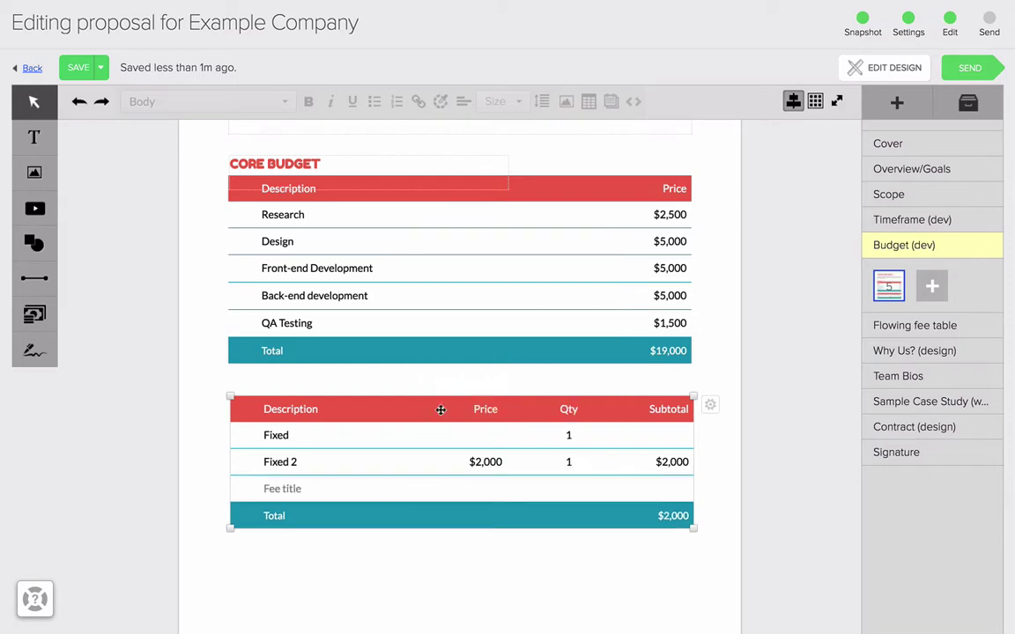
click(431, 492)
click(462, 494)
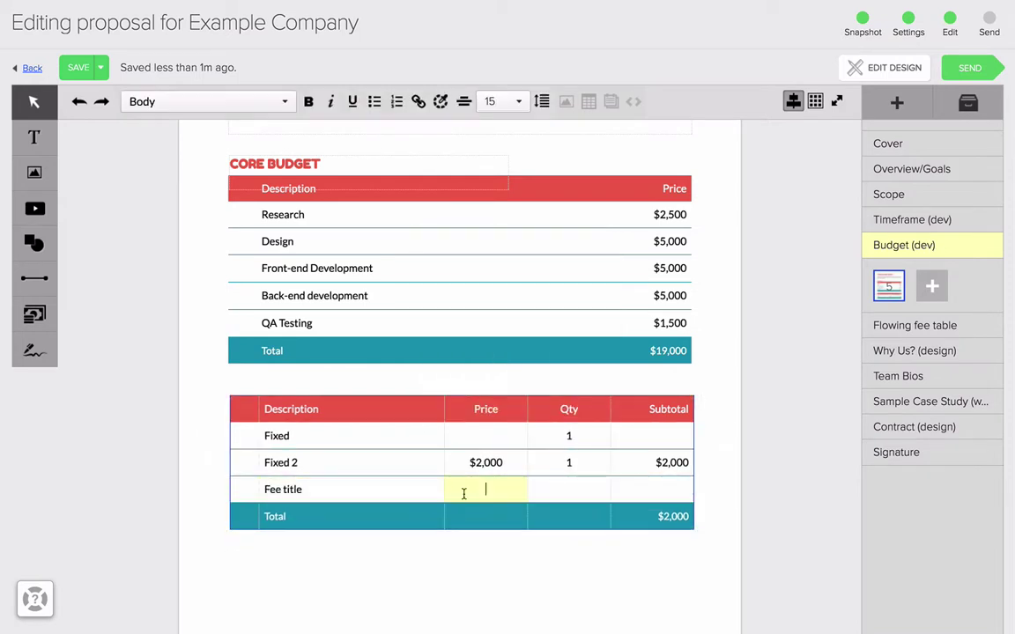
text(250 / month)
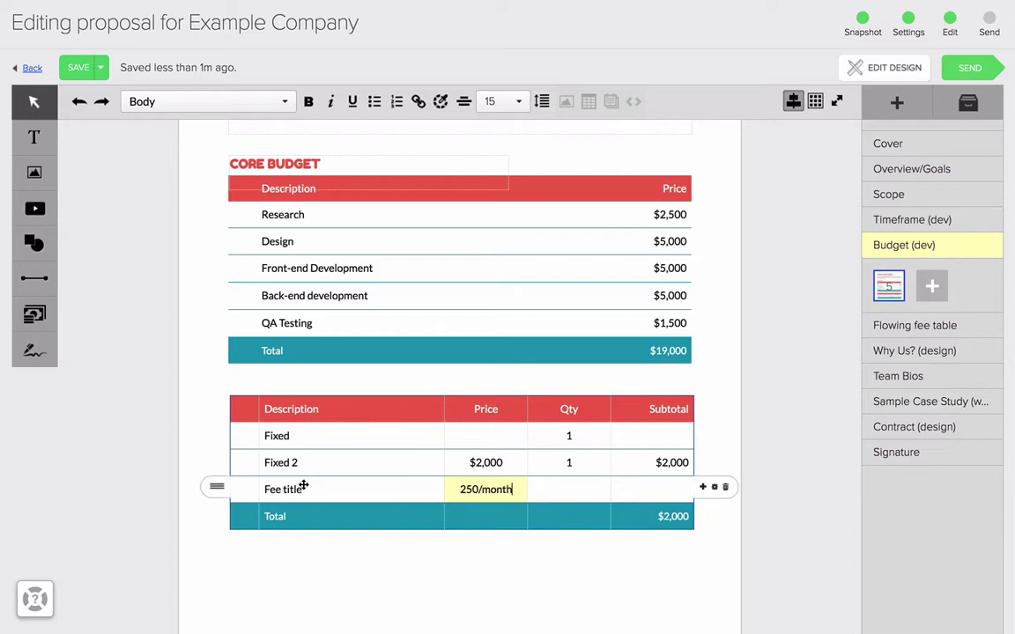
Add a fourth row of fee type Hourly with editable quantity below the 250/month fee row
click(417, 595)
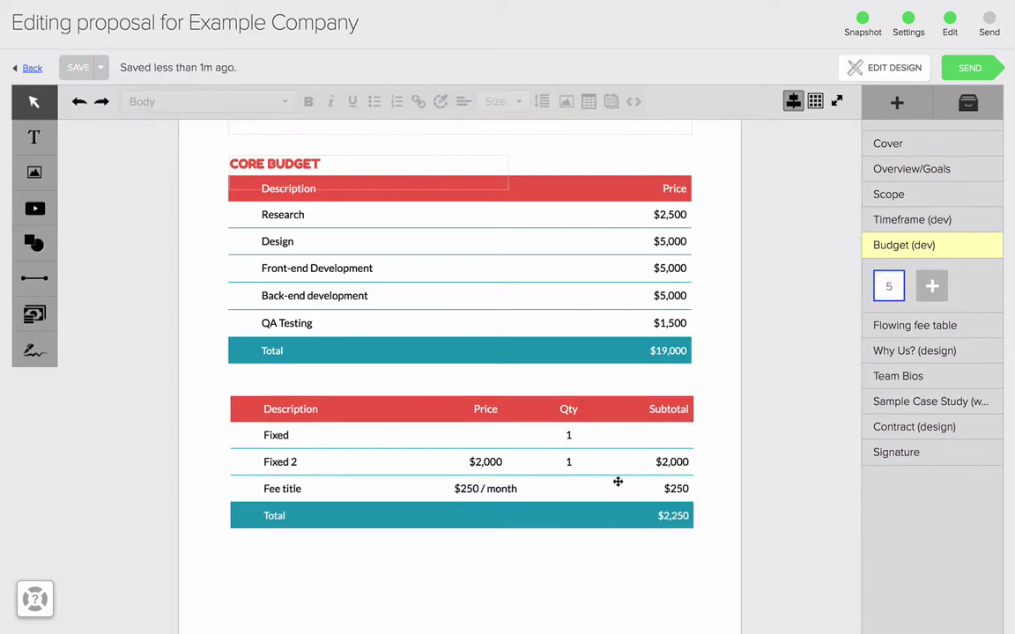
click(648, 489)
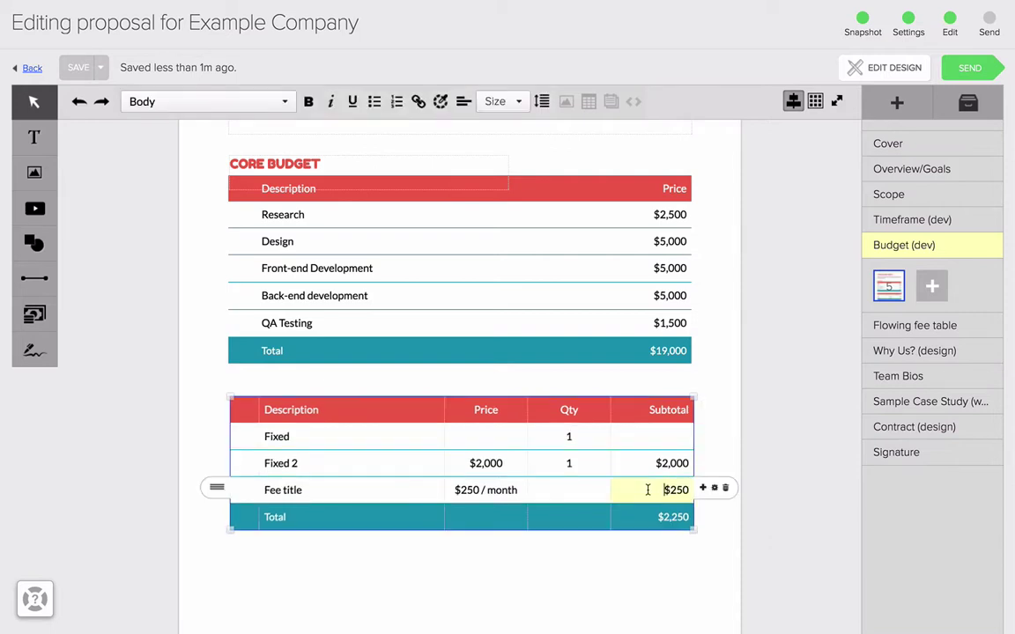
click(702, 488)
click(484, 308)
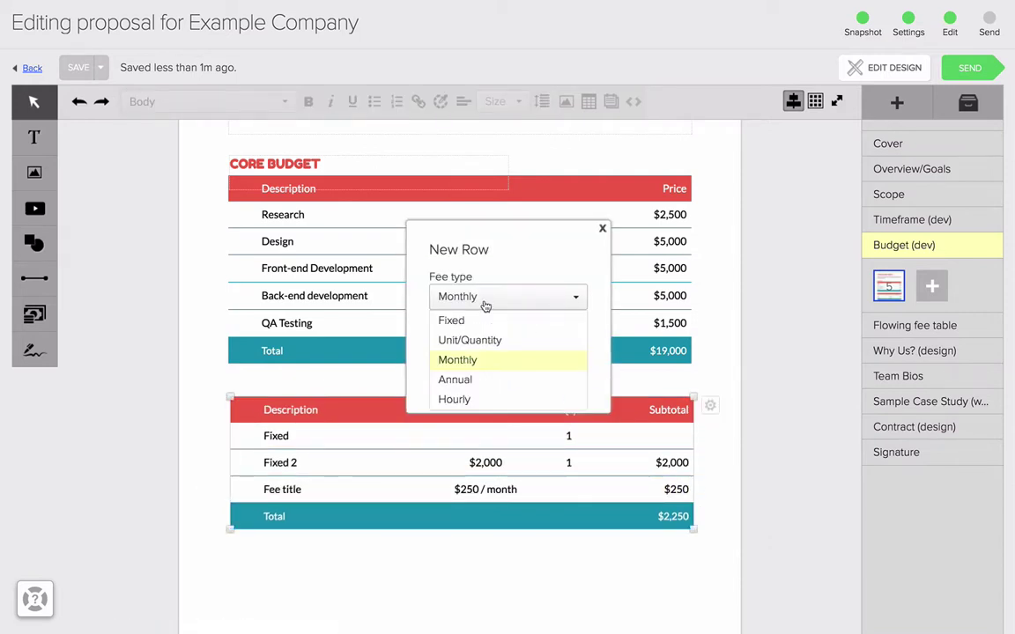
click(462, 398)
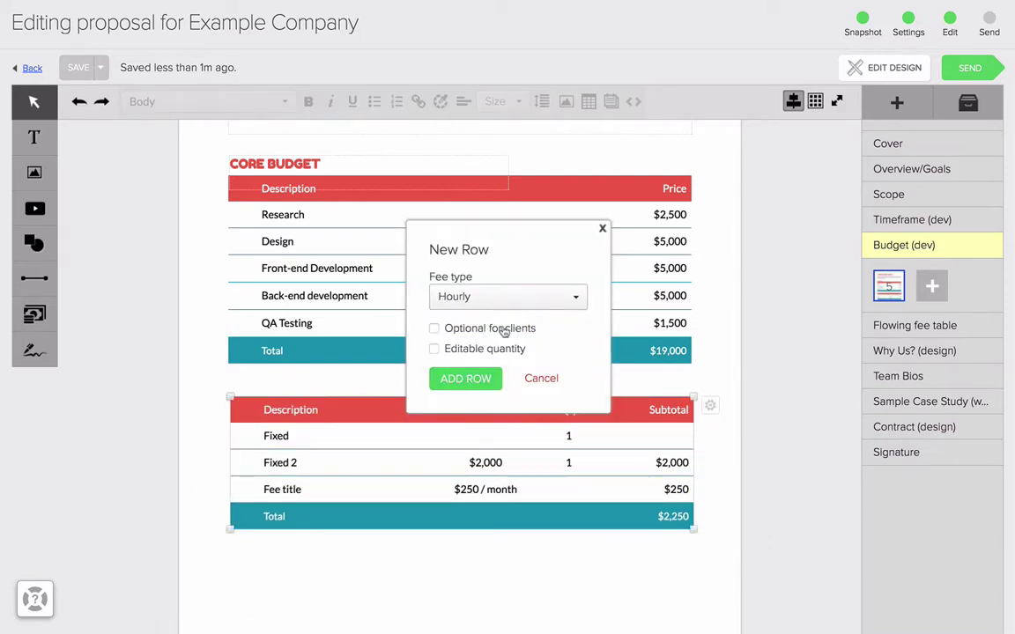
click(485, 351)
click(462, 379)
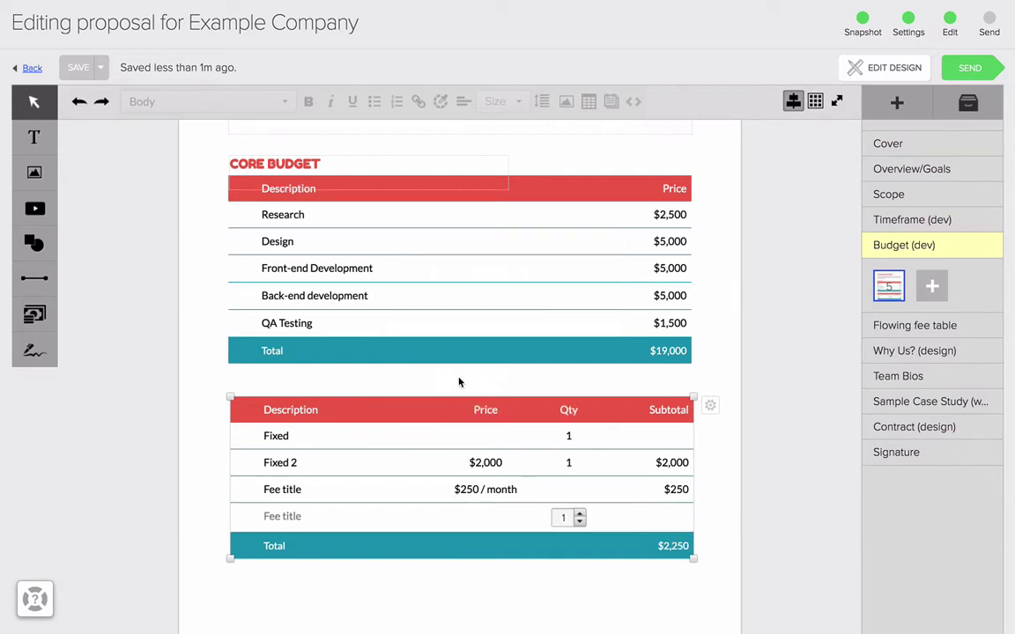
Title the new fee row "Hourly" and enter 150/hour as its price
click(291, 518)
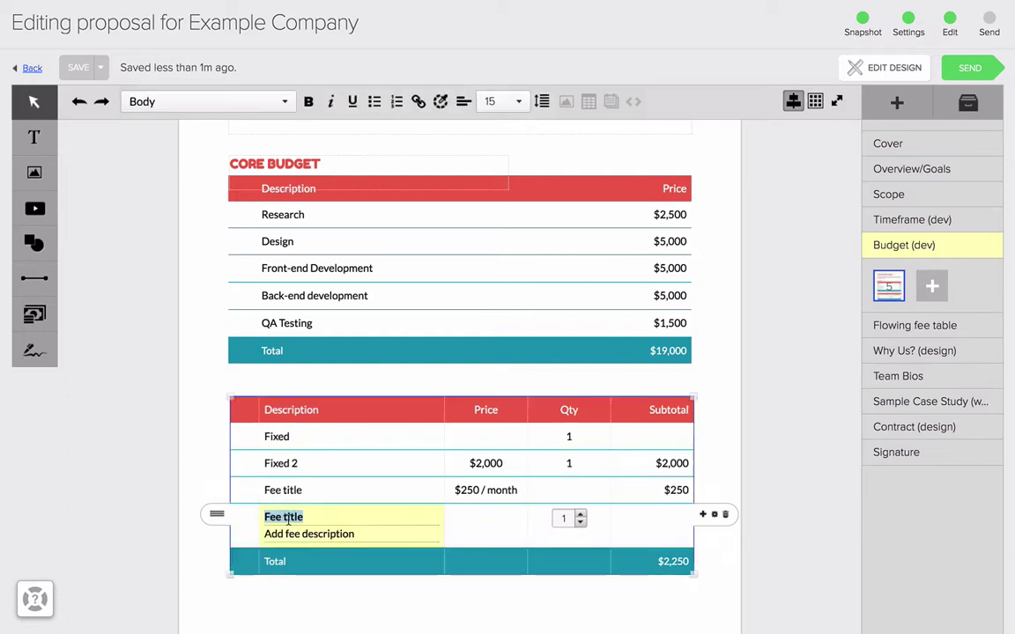
text(HOurly)
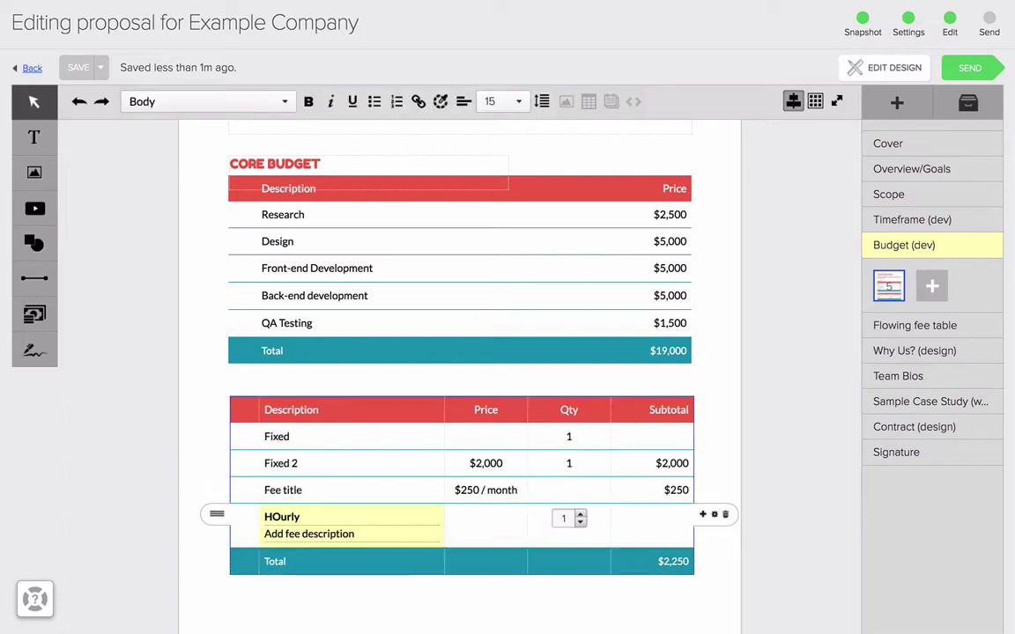
key(BackSpace)
text(o)
click(493, 529)
text(15)
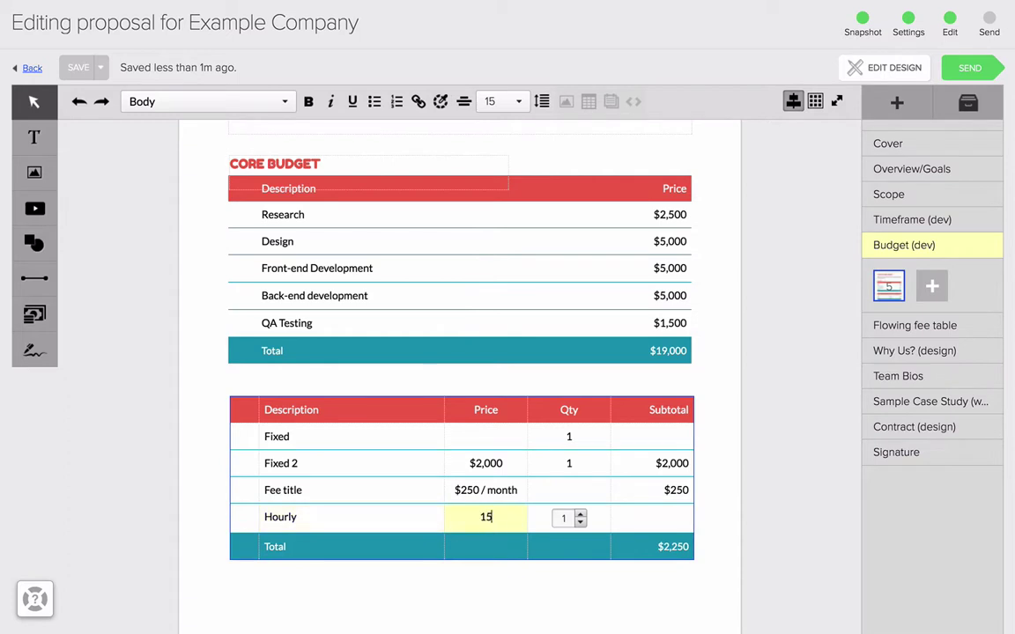
text(0/hour)
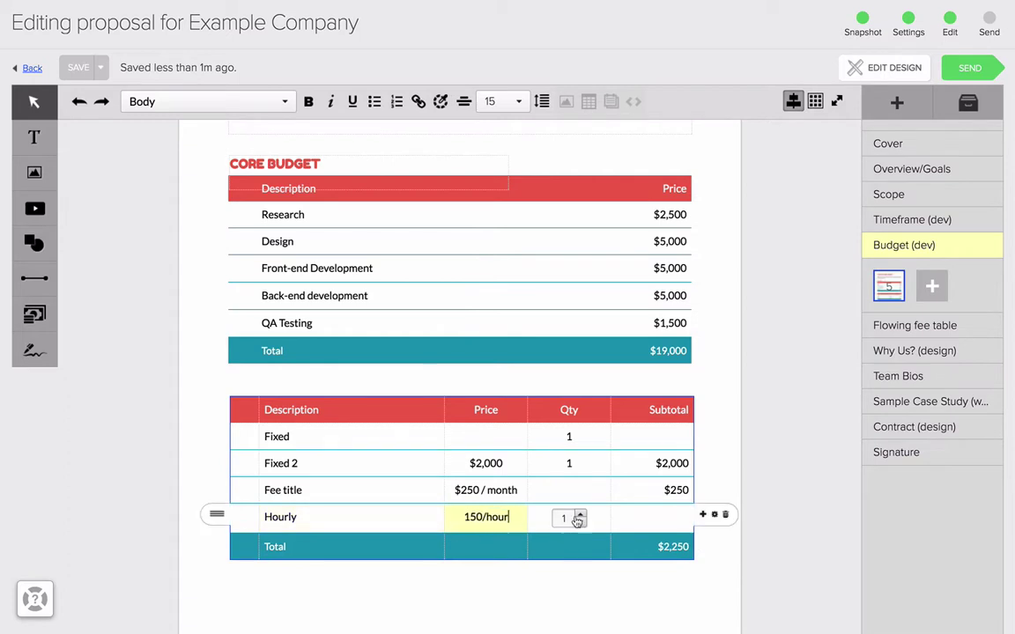
Raise the quantity of the "Hourly" fee row to 5
click(578, 516)
click(581, 516)
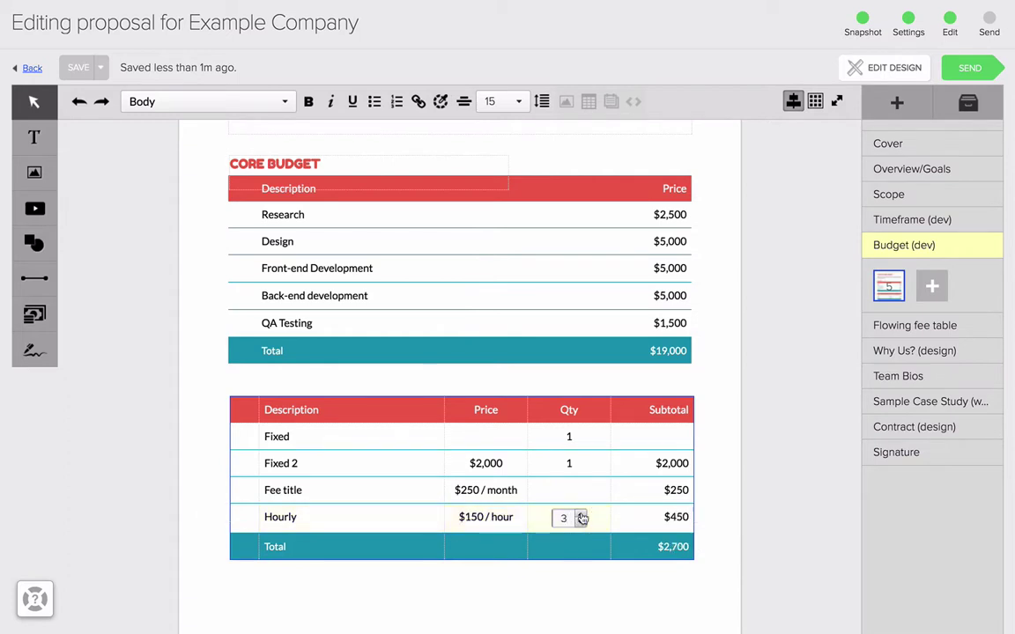
click(582, 515)
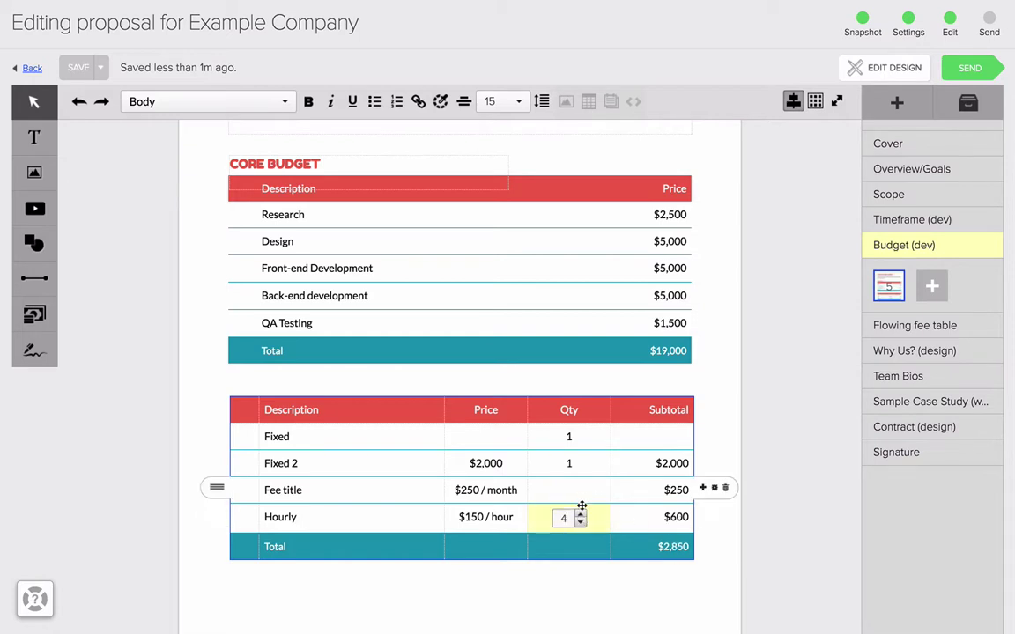
click(581, 515)
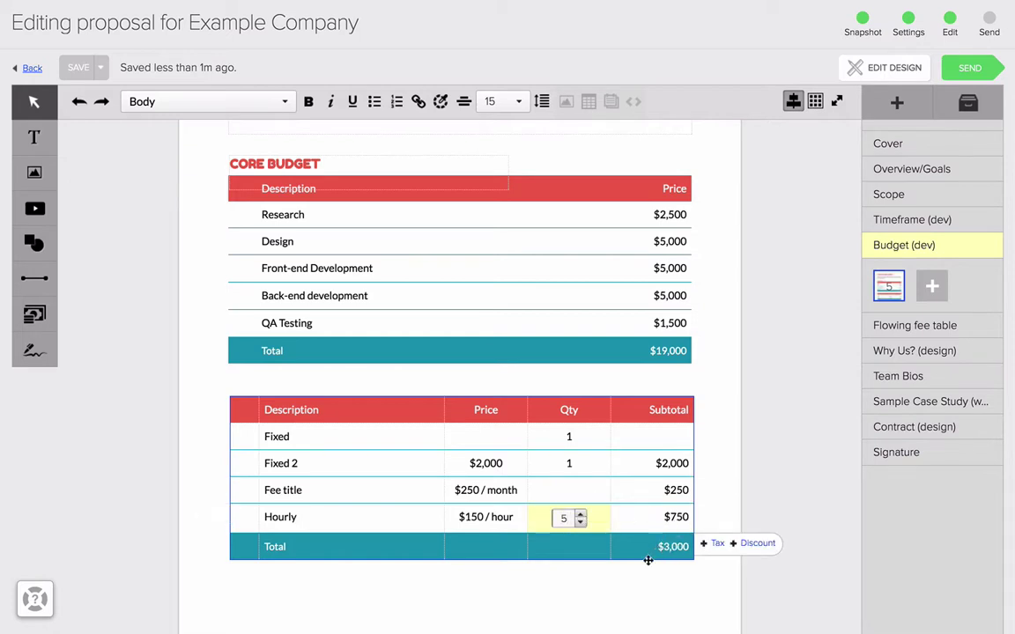
click(613, 586)
Make the "Fixed 2" fee optional for clients and test the option by selecting and deselecting it
scroll(571, 573, down, 1)
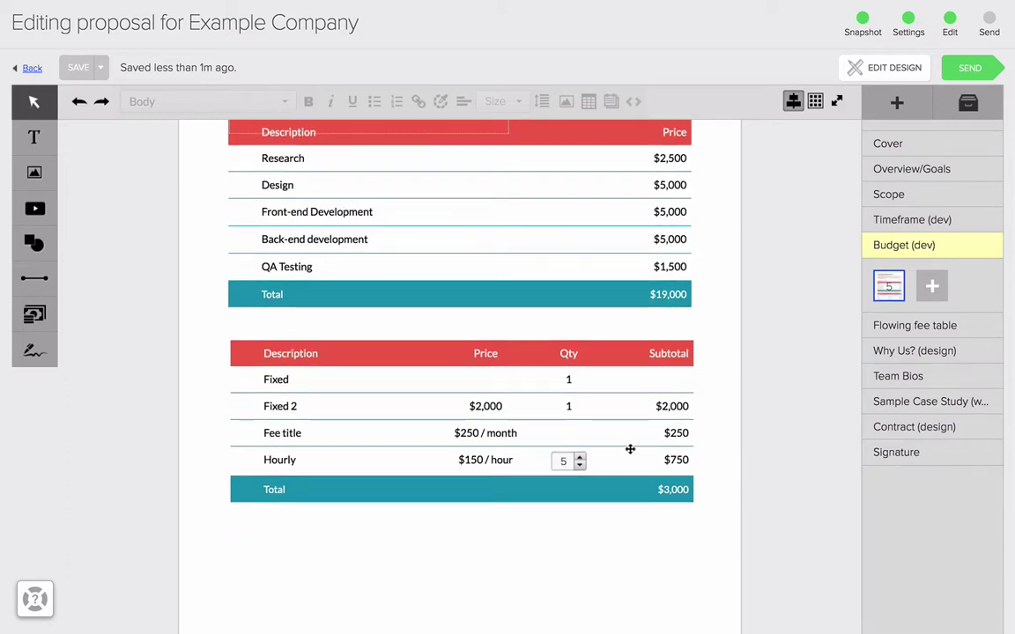
click(657, 407)
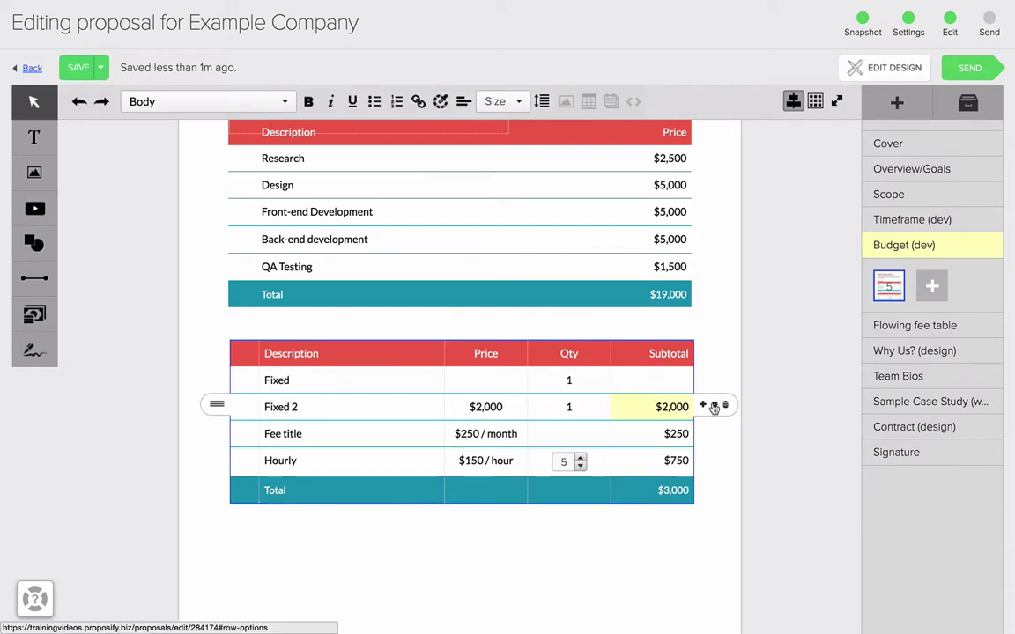
click(713, 407)
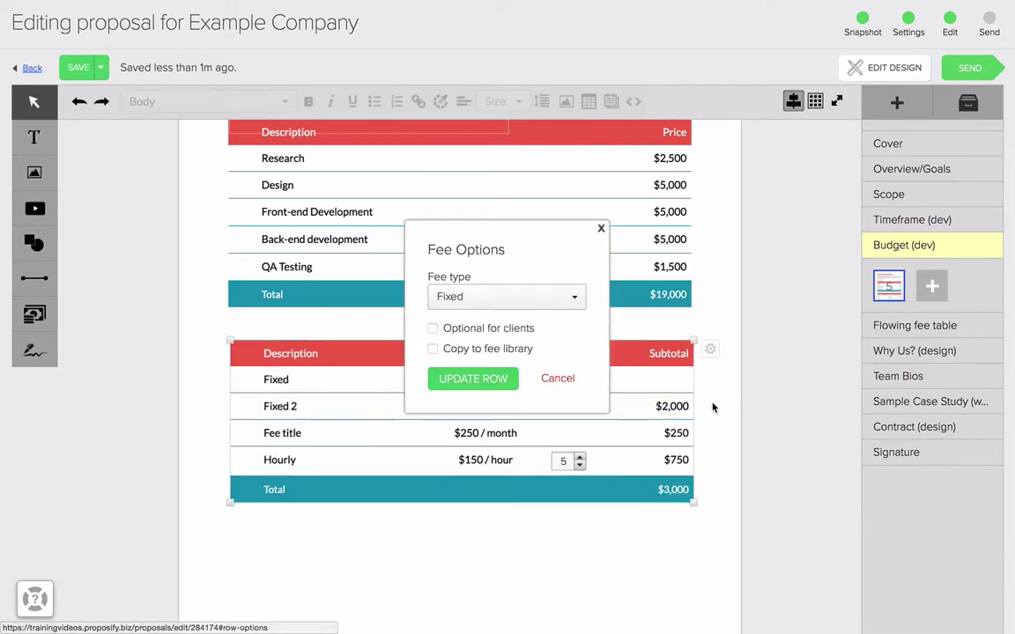
click(490, 332)
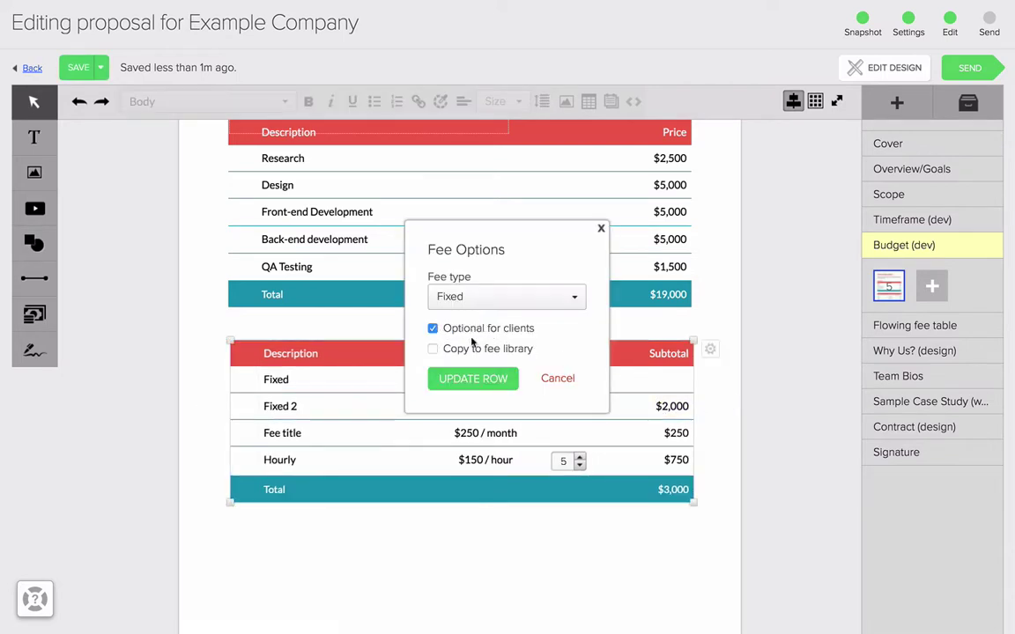
click(474, 379)
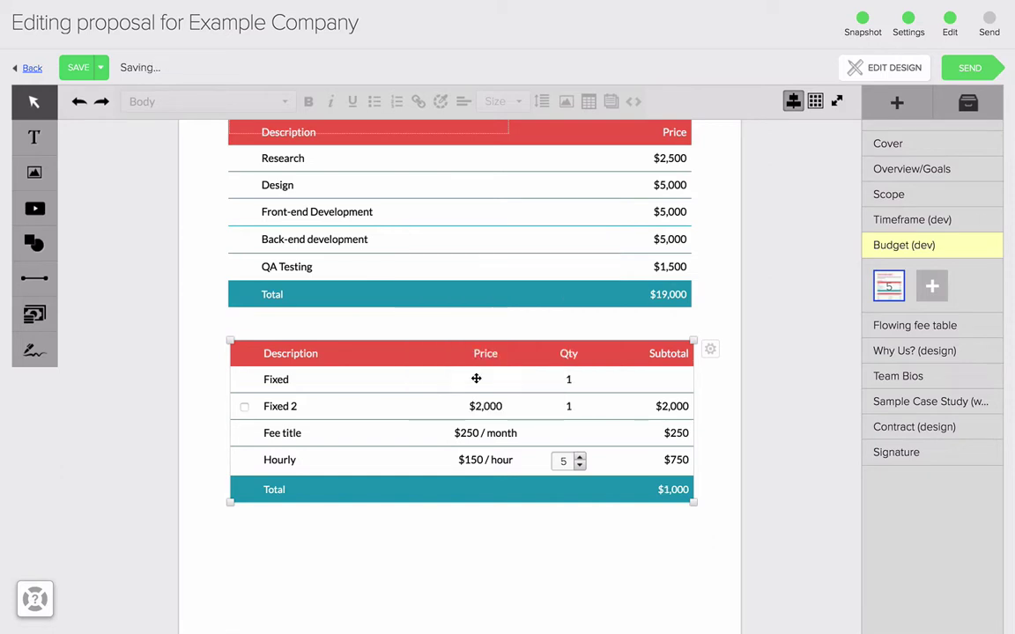
click(245, 407)
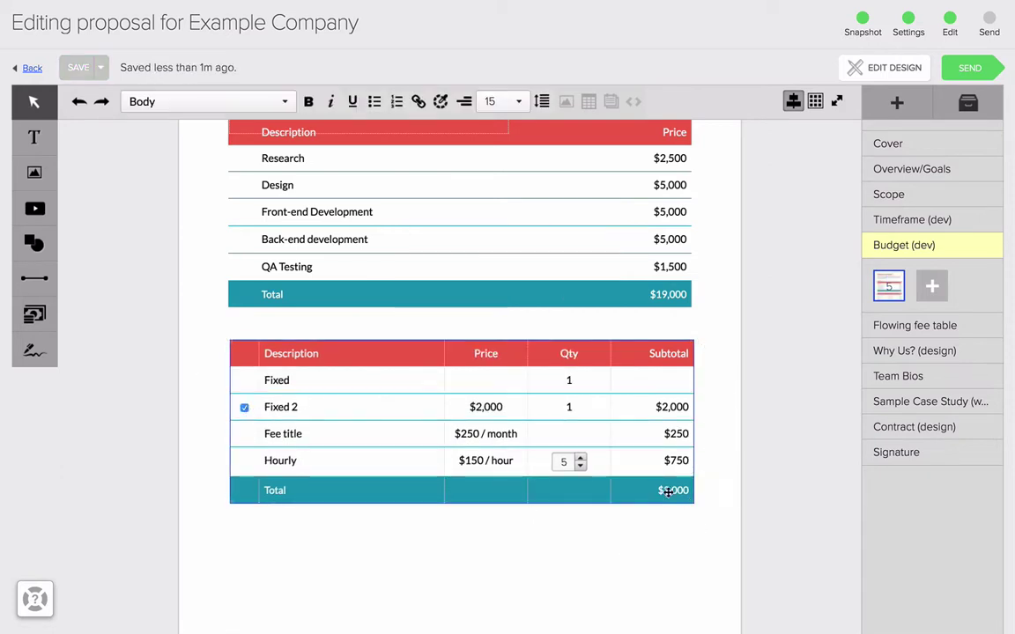
click(245, 408)
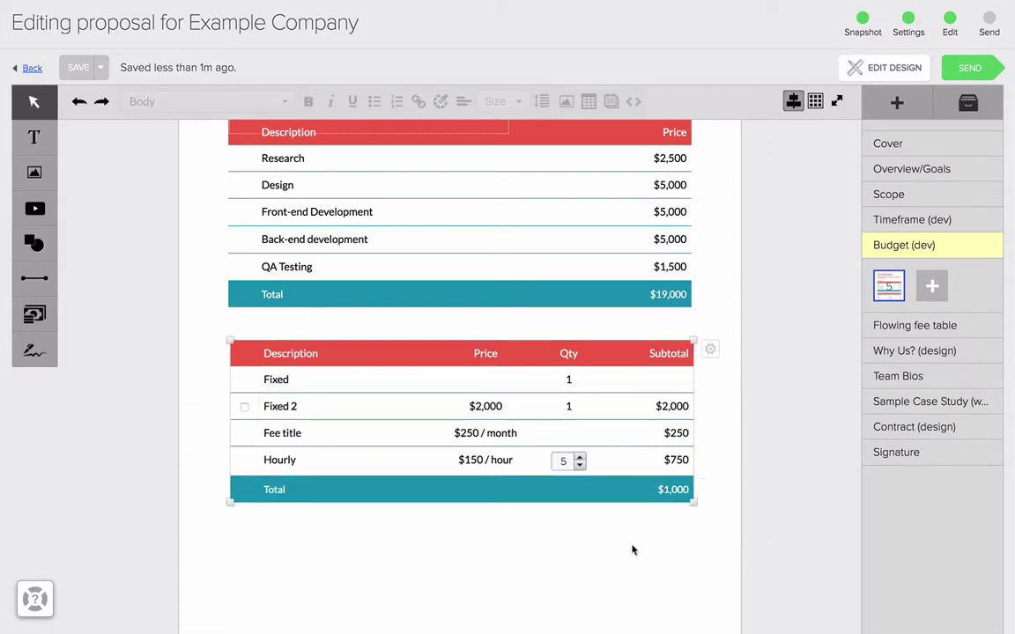
Open the fee table's styling options and examine the row colour and the available row styles
click(709, 351)
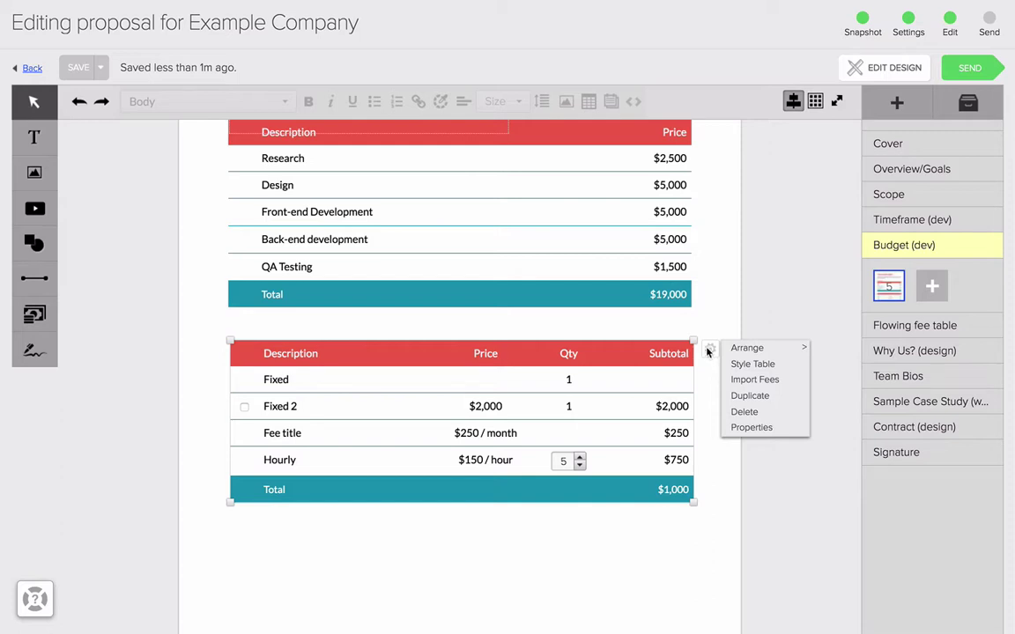
click(738, 365)
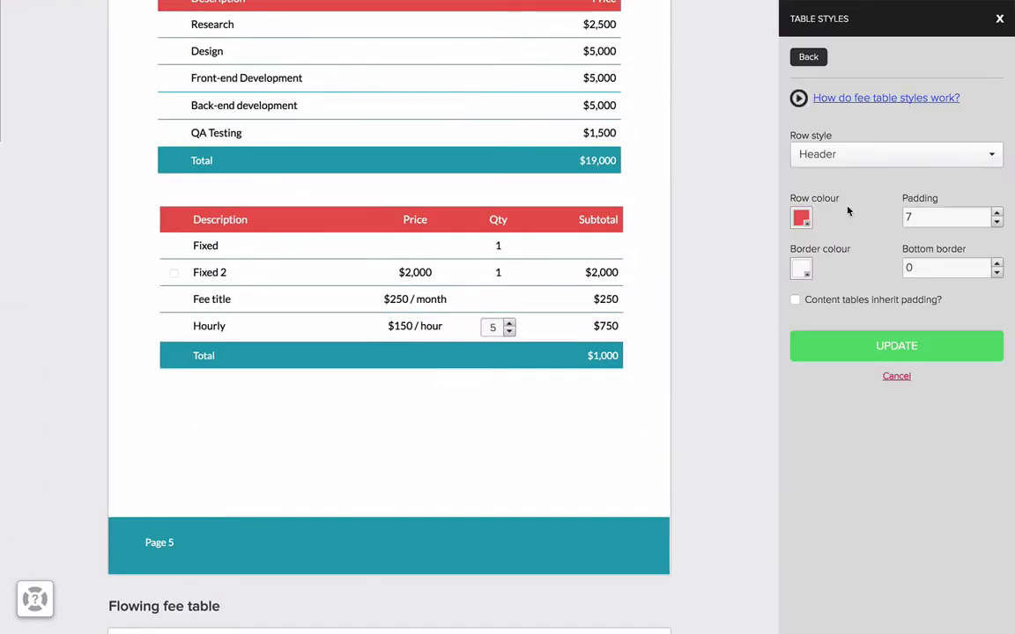
scroll(616, 280, up, 2)
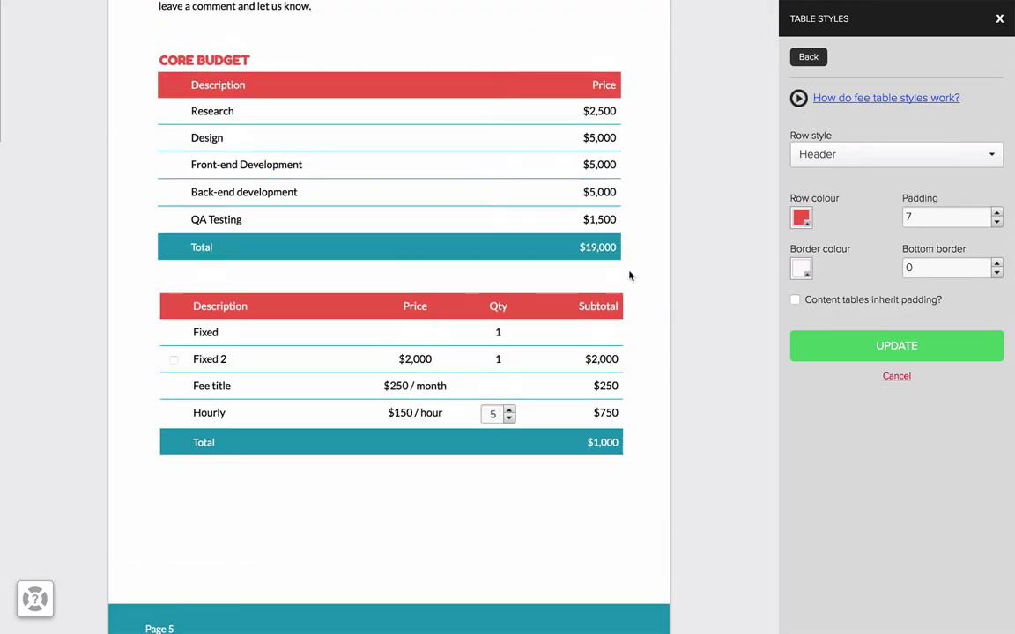
click(801, 219)
click(858, 161)
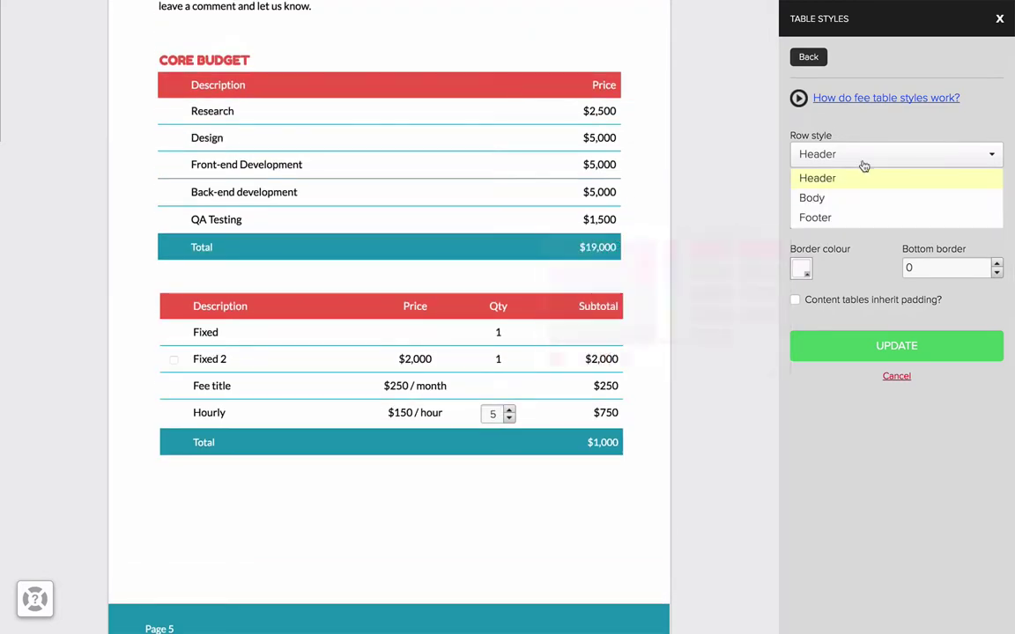
click(877, 247)
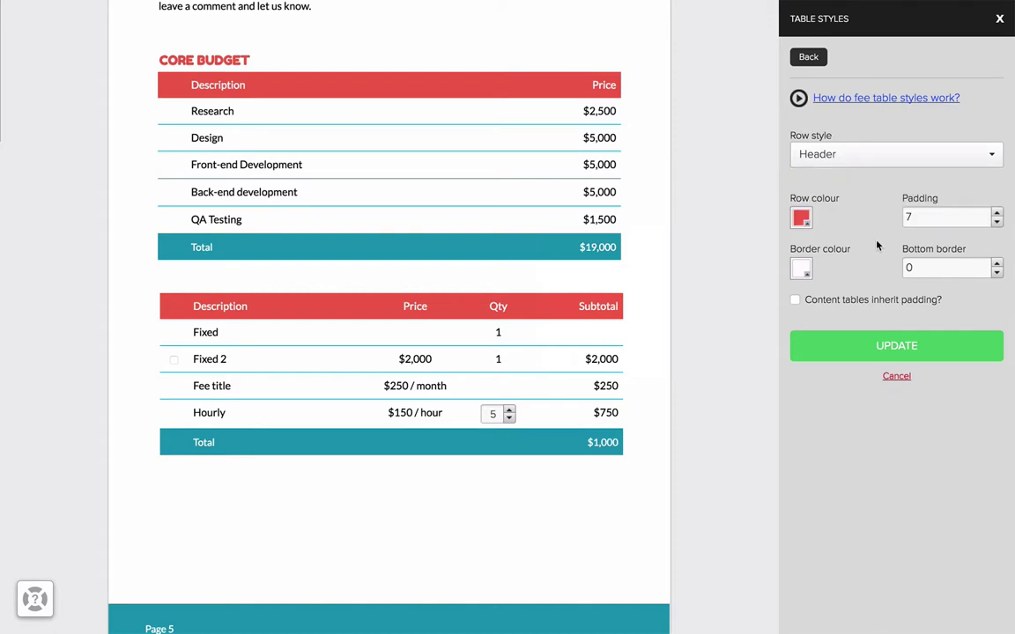
Preview darker header row colours, ending at #3d110d, and close the table styles without applying them
click(800, 215)
click(616, 276)
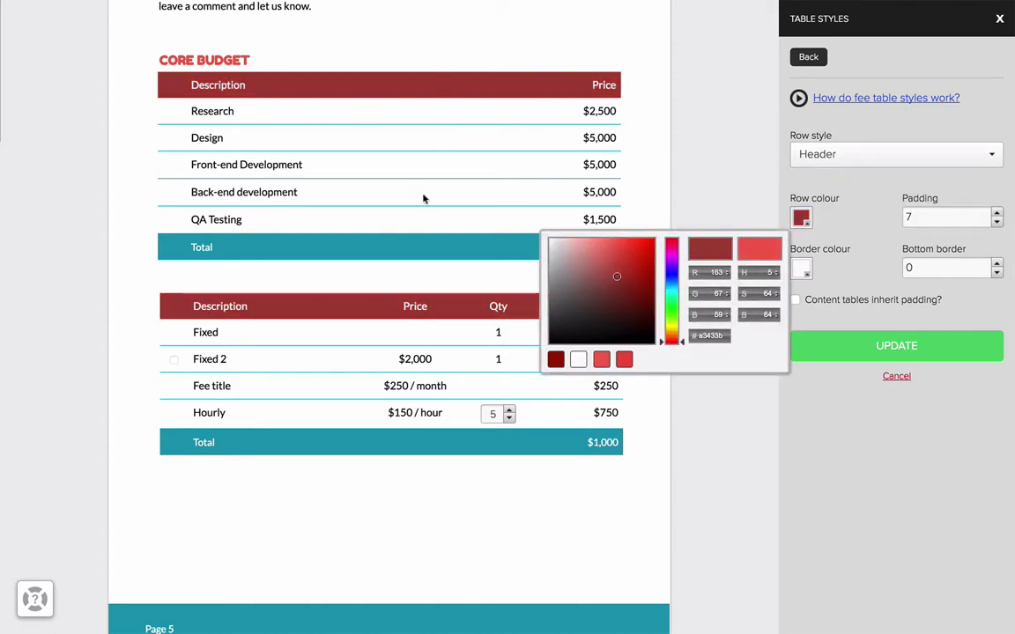
click(630, 318)
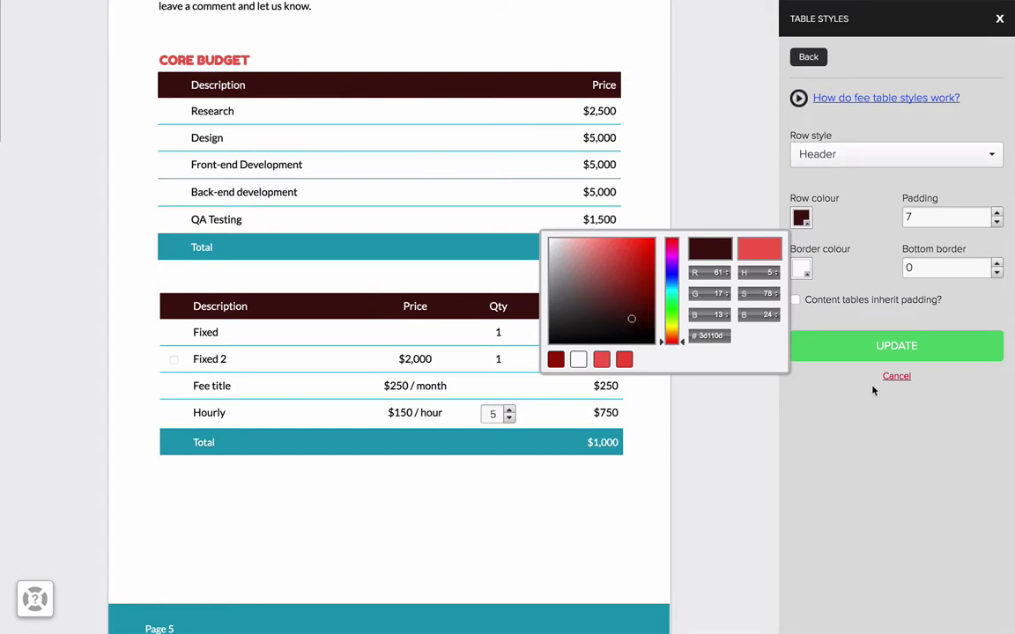
click(896, 376)
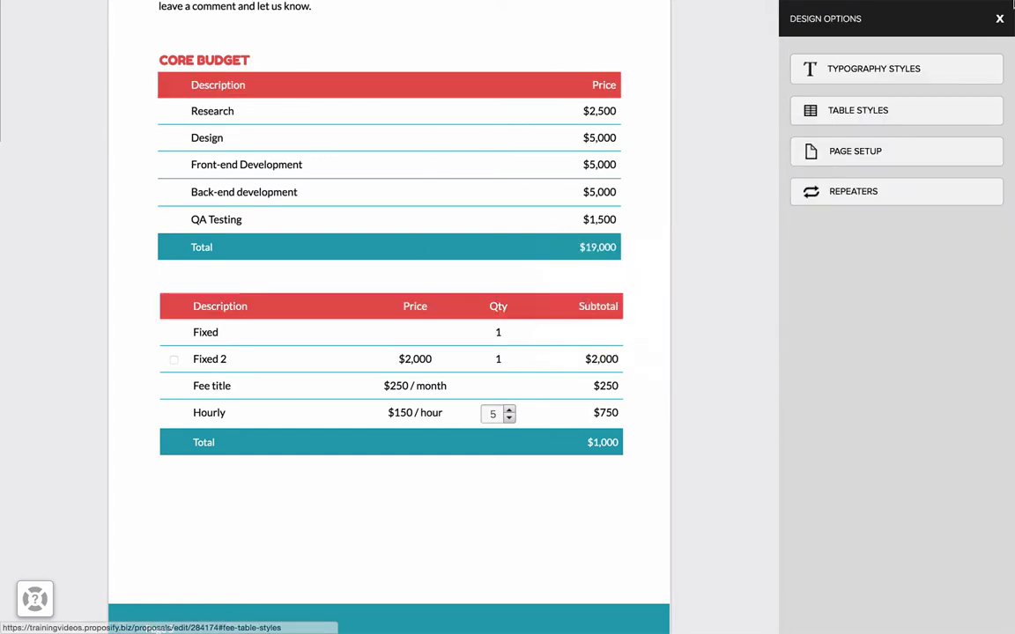
click(998, 19)
Turn off showing the total in the footer of the mixed fee table and save its properties
scroll(616, 414, down, 3)
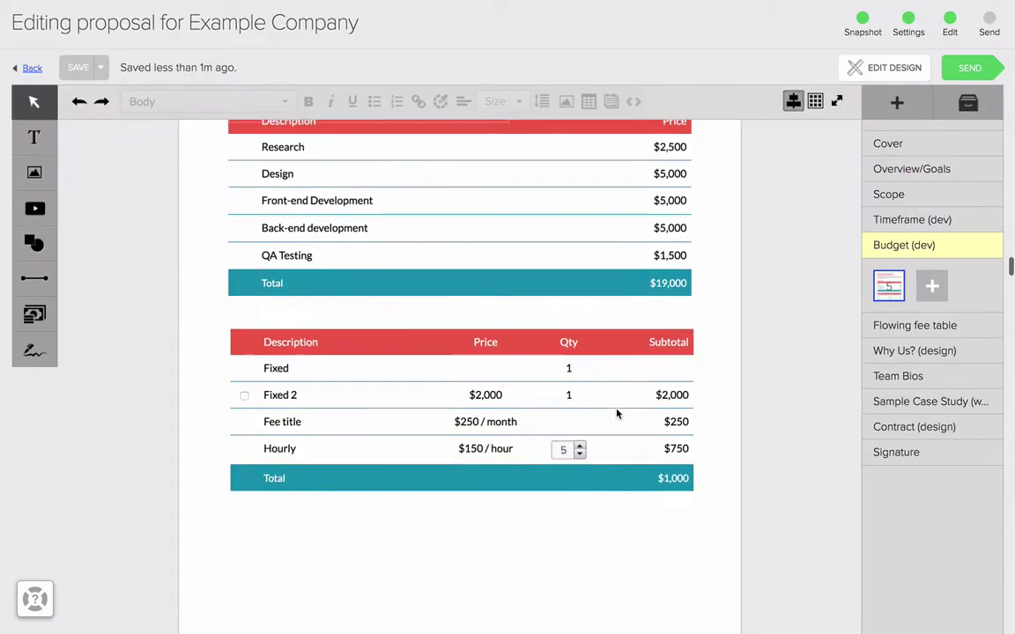
click(445, 323)
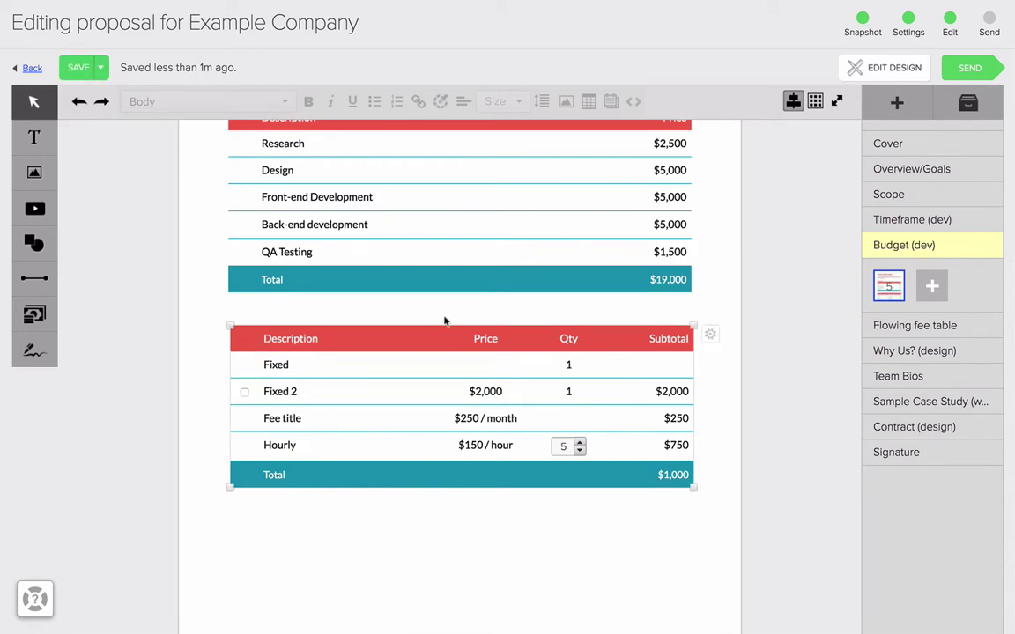
click(709, 334)
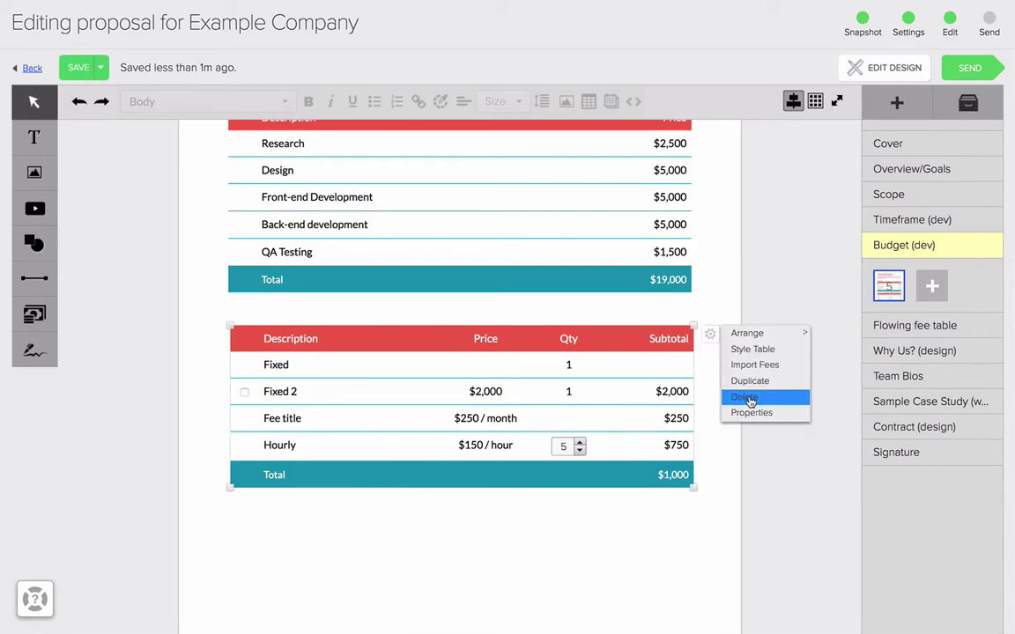
click(751, 413)
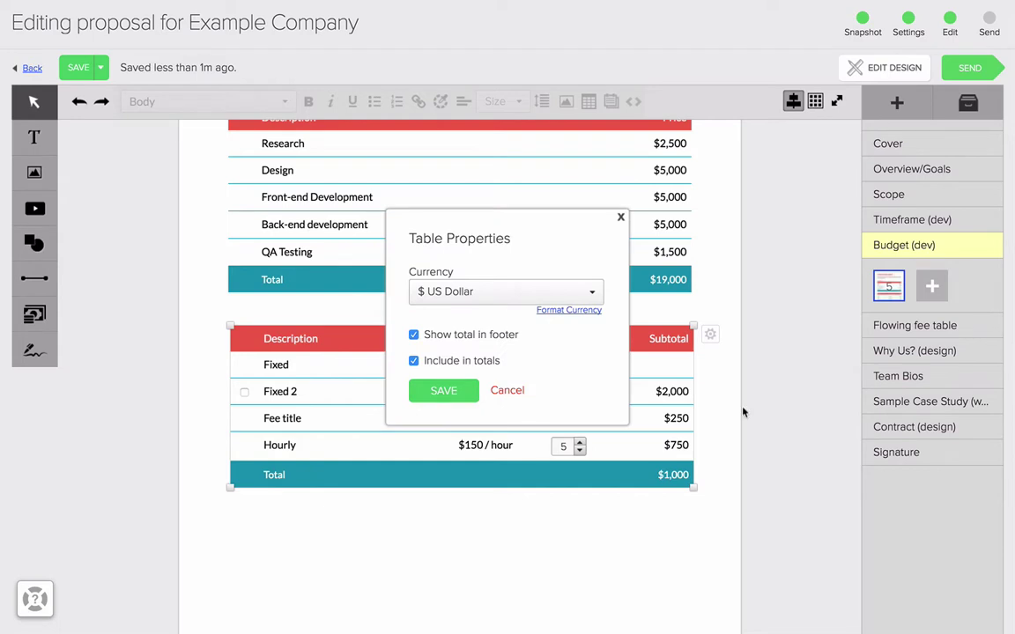
click(414, 335)
click(443, 390)
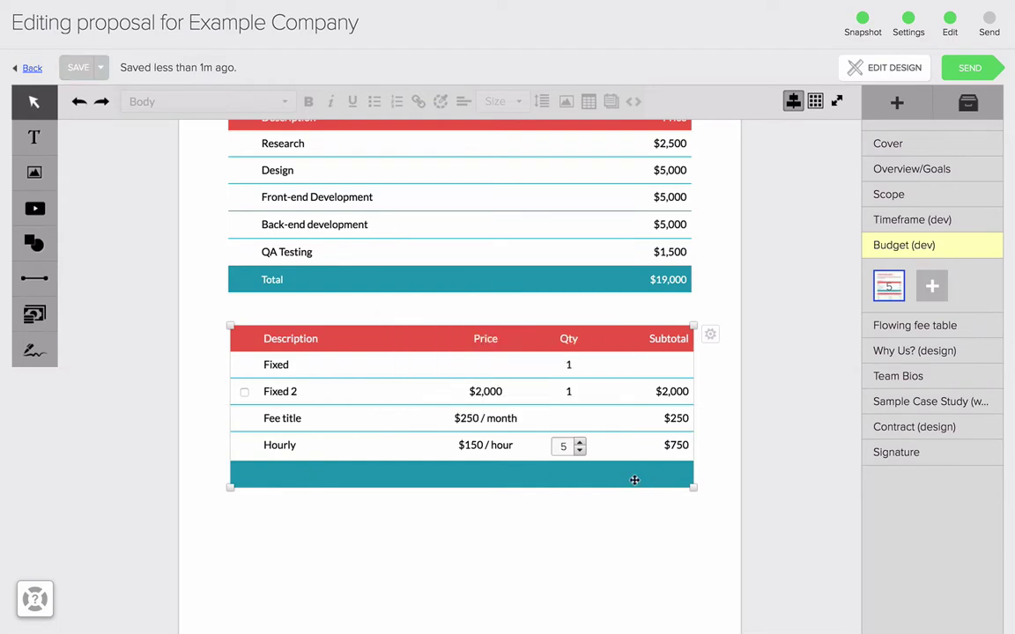
Show the total in the mixed fee table's footer, exclude the table from totals, and save its properties
click(710, 334)
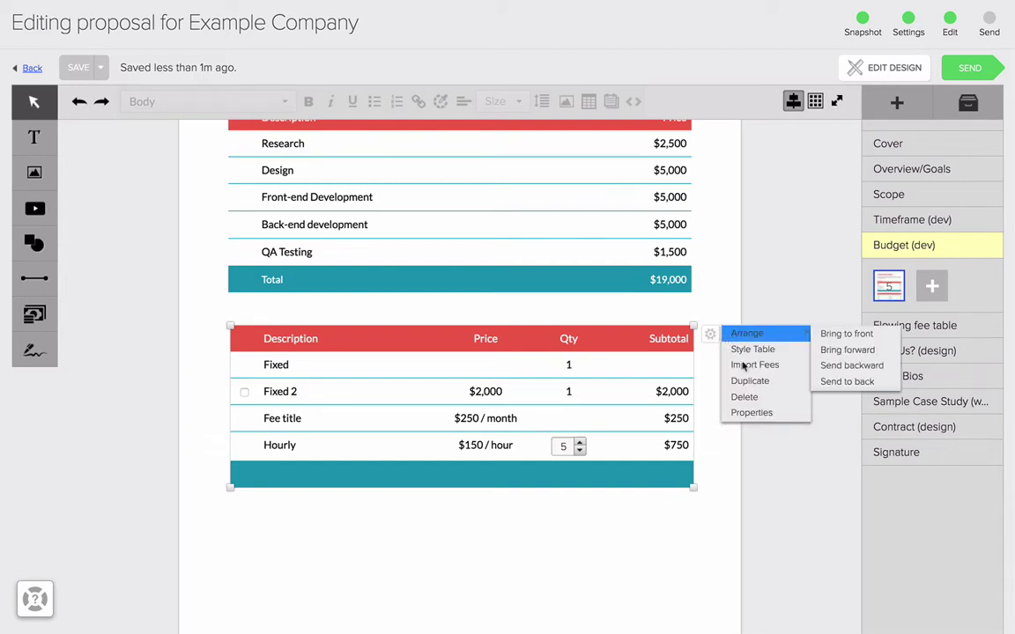
click(749, 414)
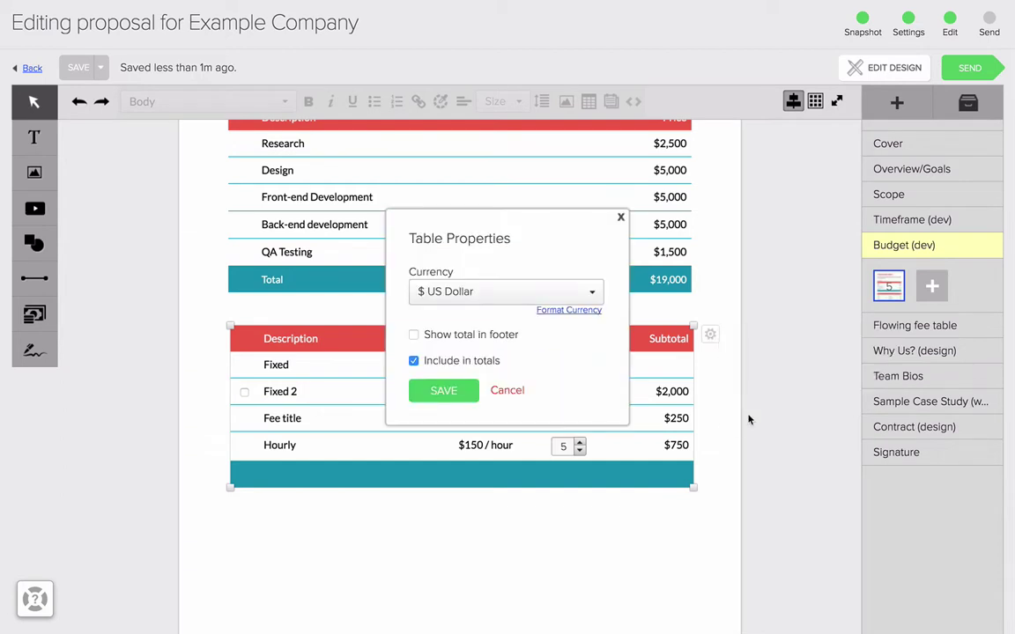
click(462, 336)
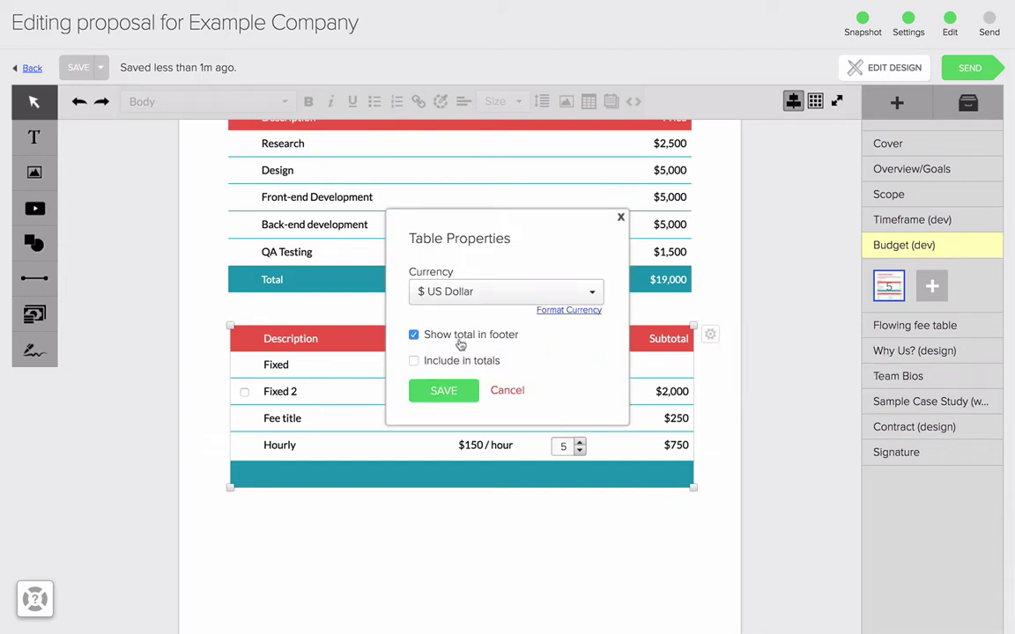
click(443, 389)
mouse_move(641, 495)
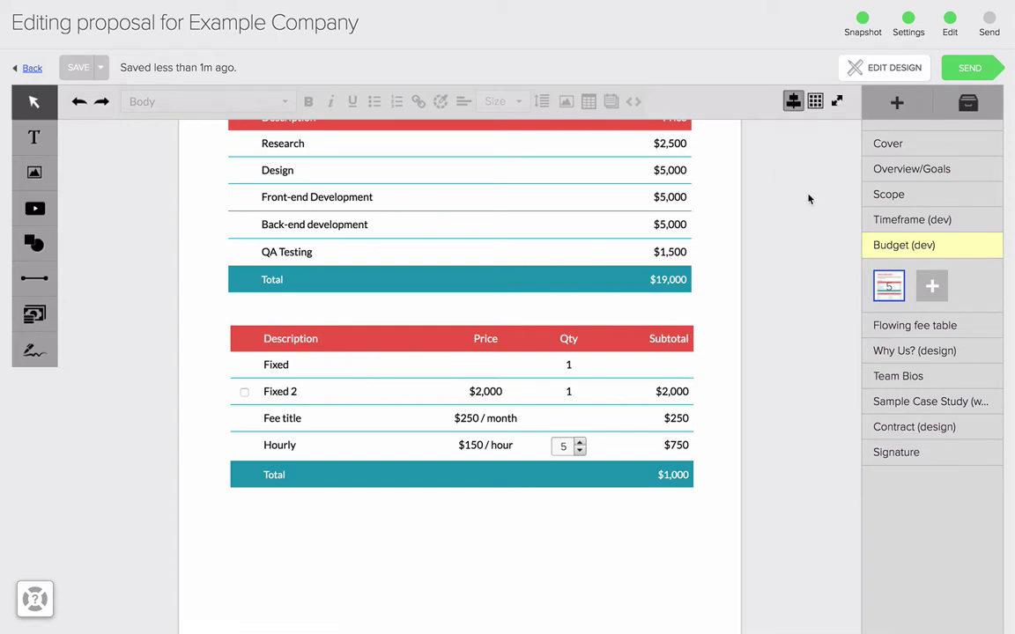
Set up a new section with page flow and a fee table enabled, and cancel without creating it
click(898, 103)
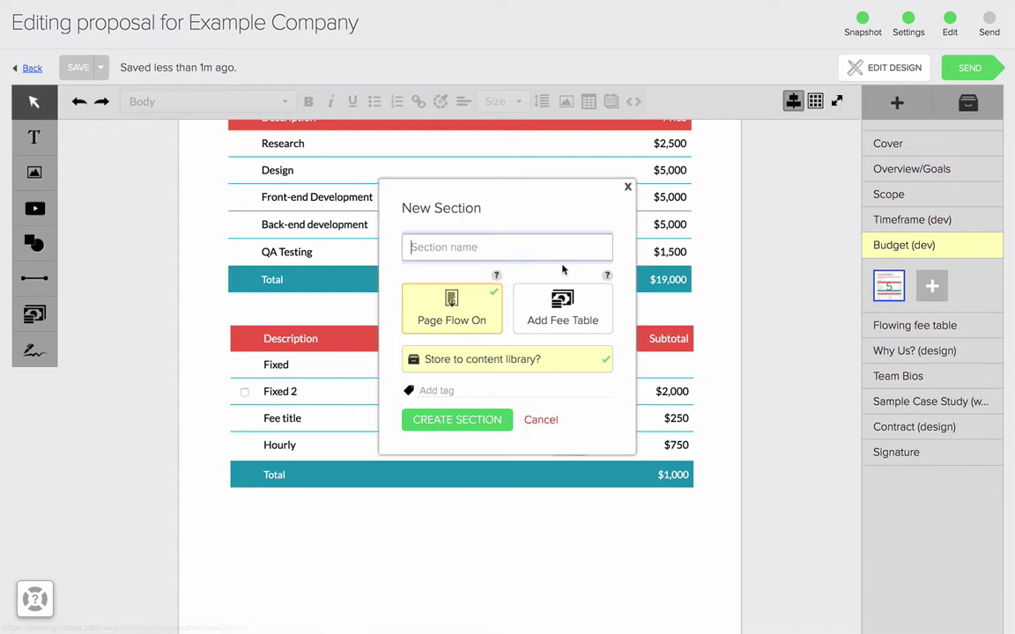
click(540, 308)
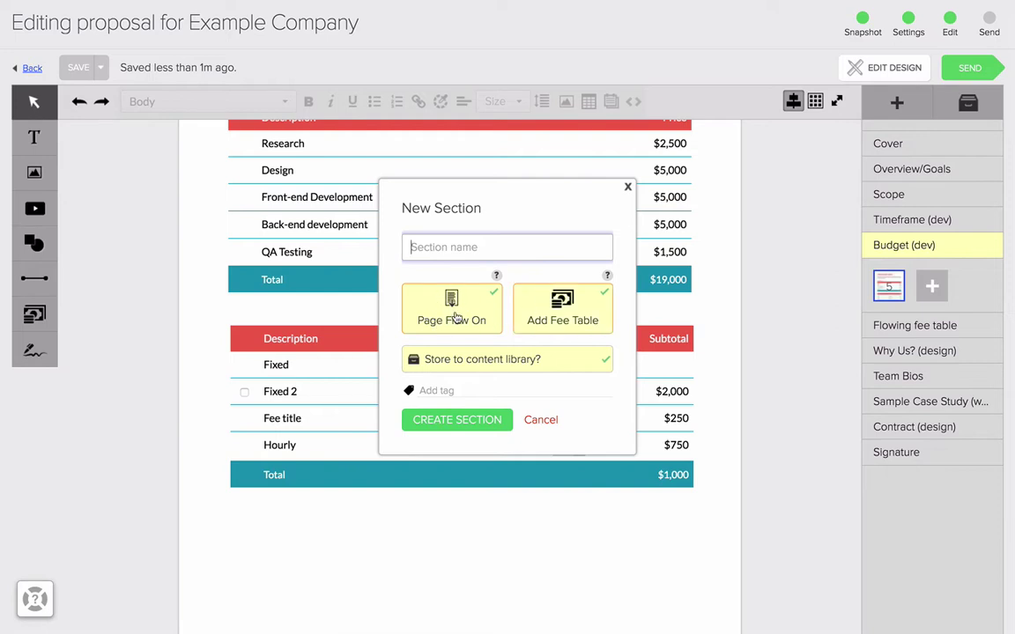
click(542, 423)
In the Flowing fee table section, add a row below "User Testing" and paste the Lorem ipsum paragraph as its description
click(990, 324)
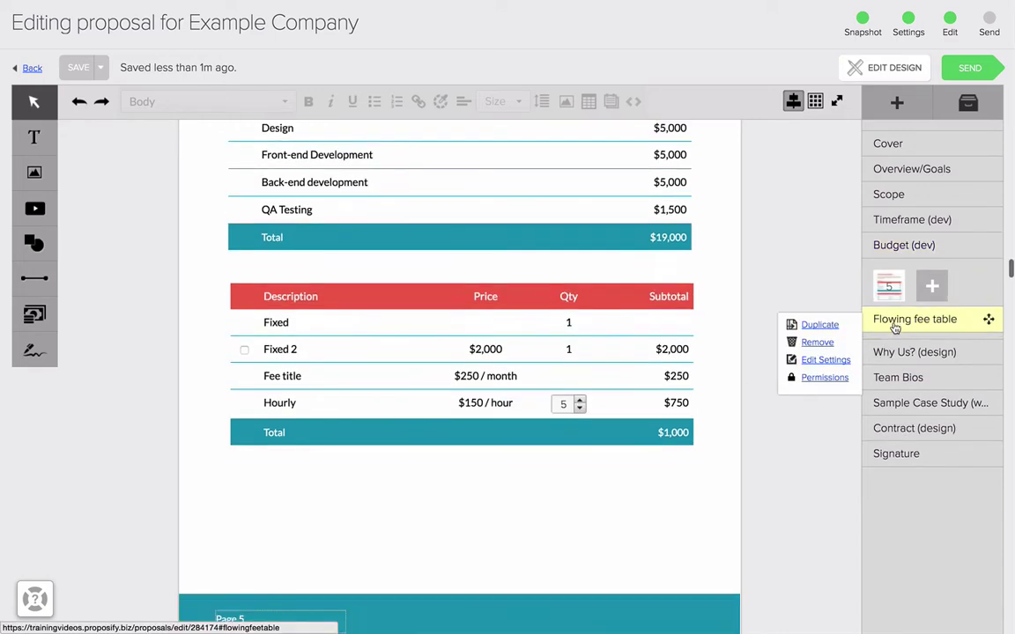
click(243, 238)
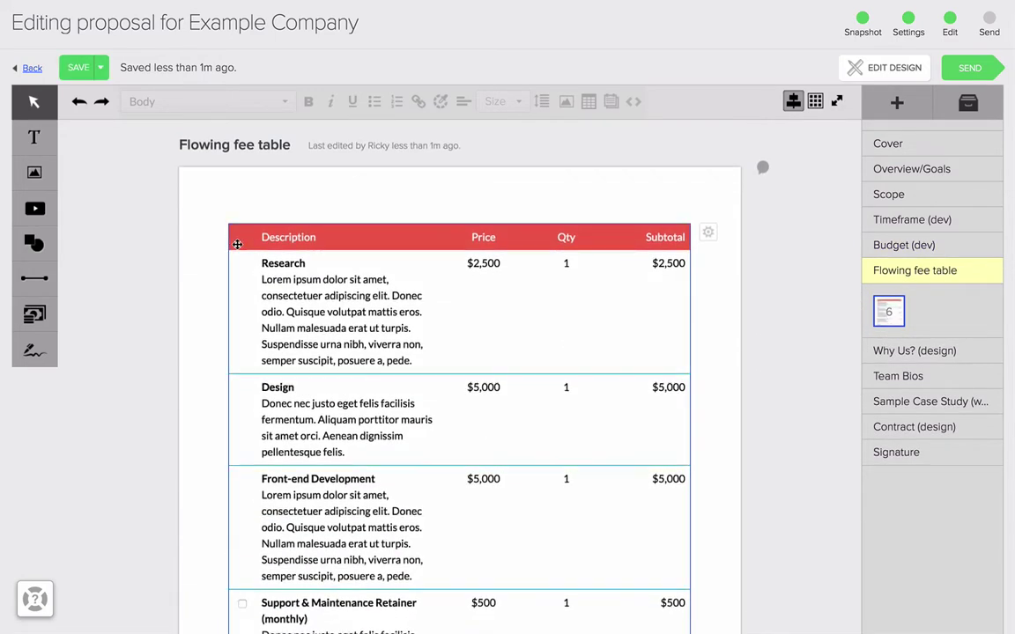
scroll(235, 243, down, 5)
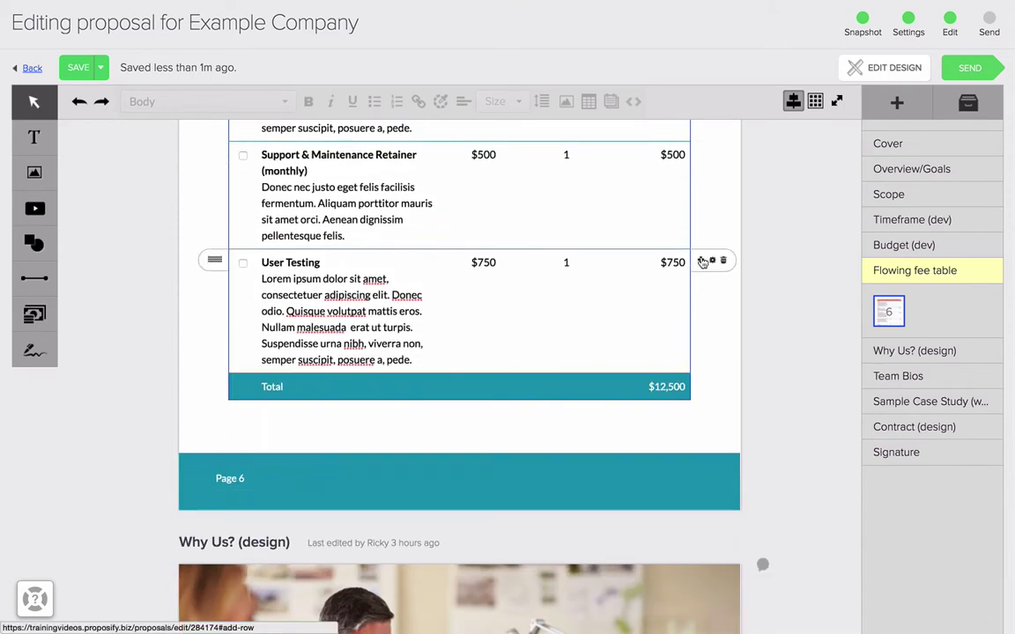
click(706, 262)
click(458, 368)
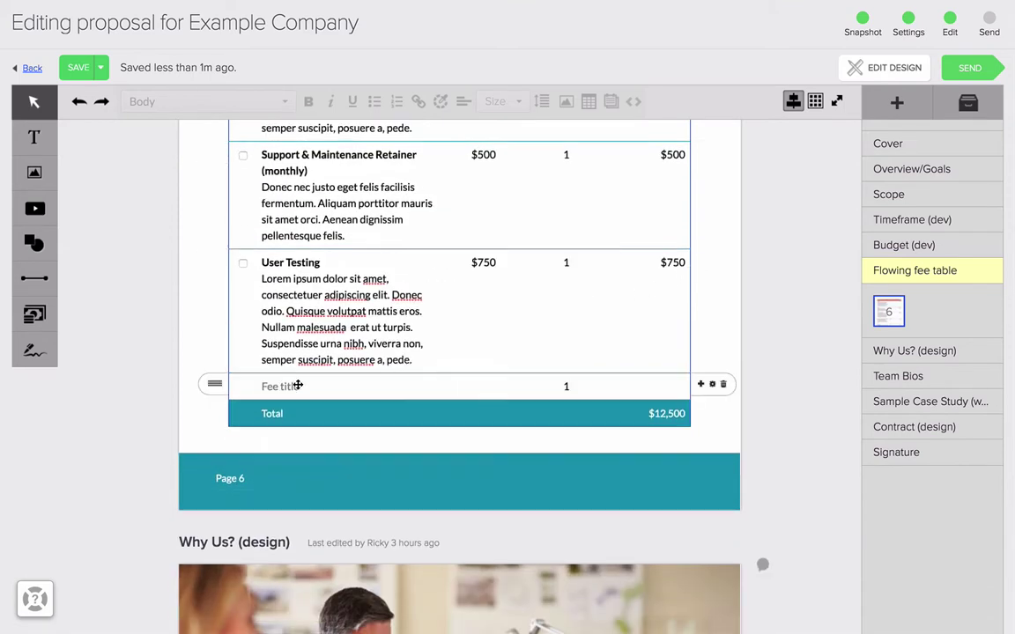
click(294, 385)
key(ctrl+v)
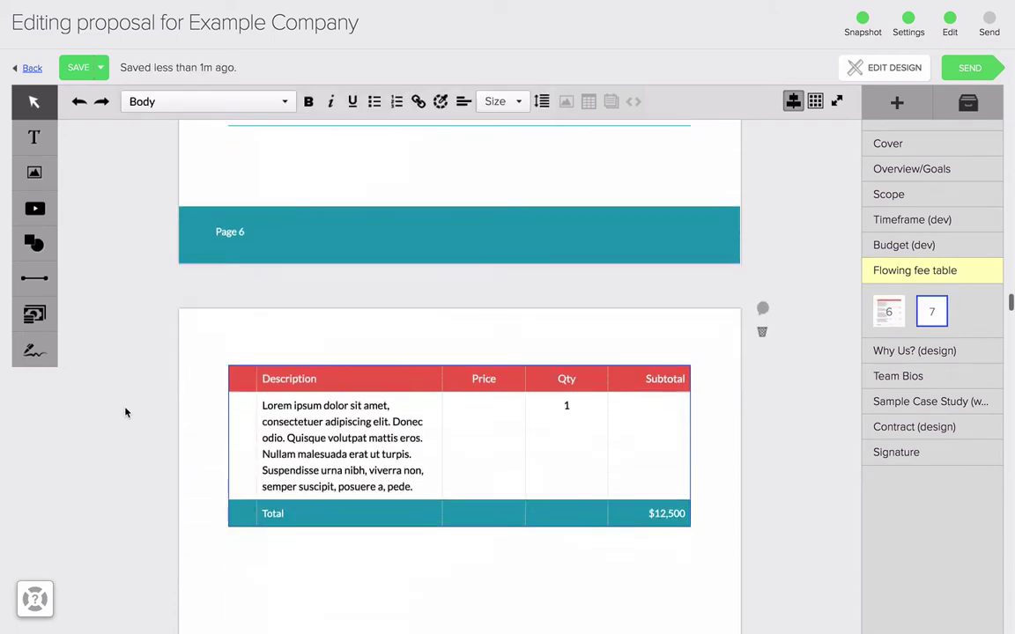
Insert a table with 3 columns, 3 rows, 1 header and 1 footer after the Timeframe section's introductory paragraph
scroll(338, 261, up, 4)
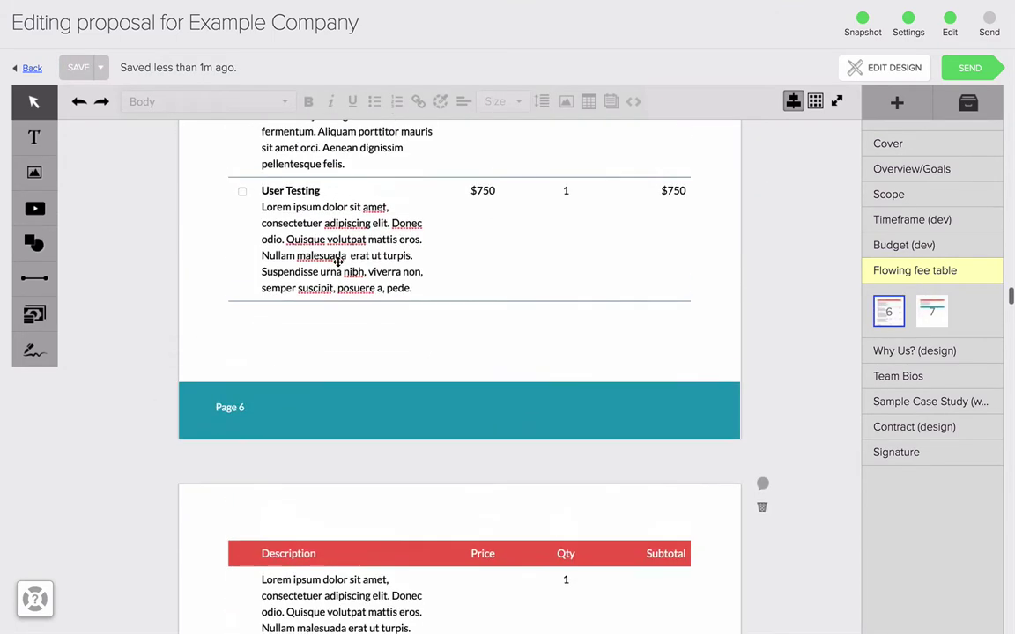
scroll(328, 291, up, 6)
scroll(326, 292, up, 15)
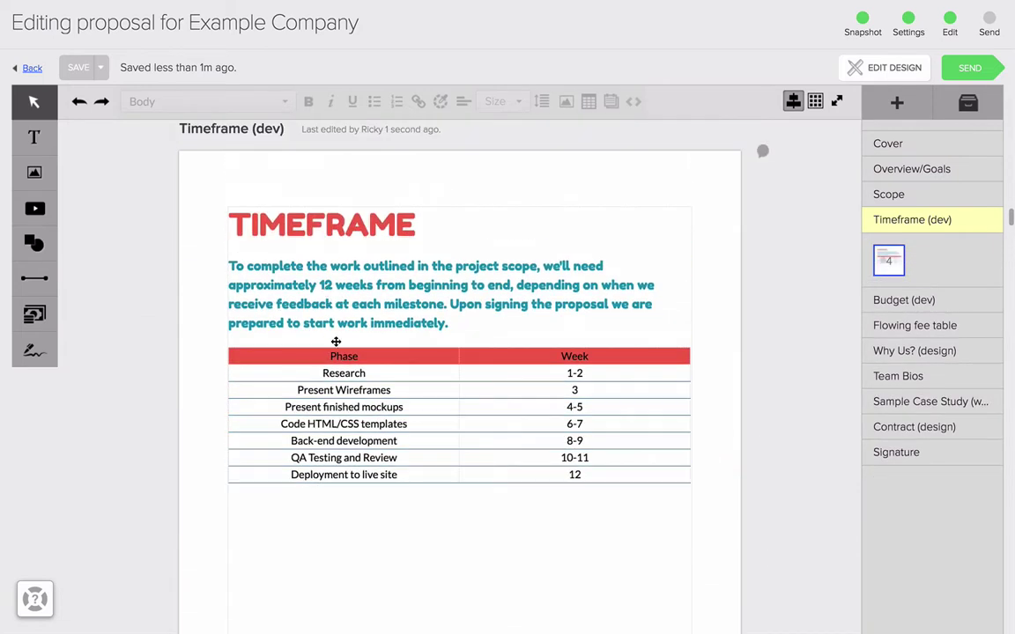
click(494, 324)
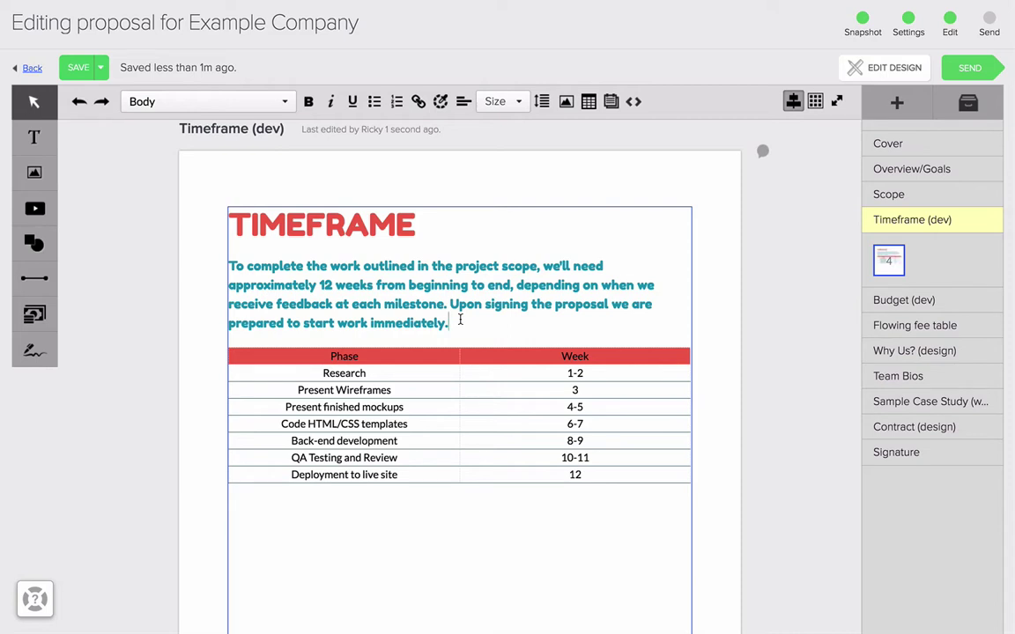
click(589, 103)
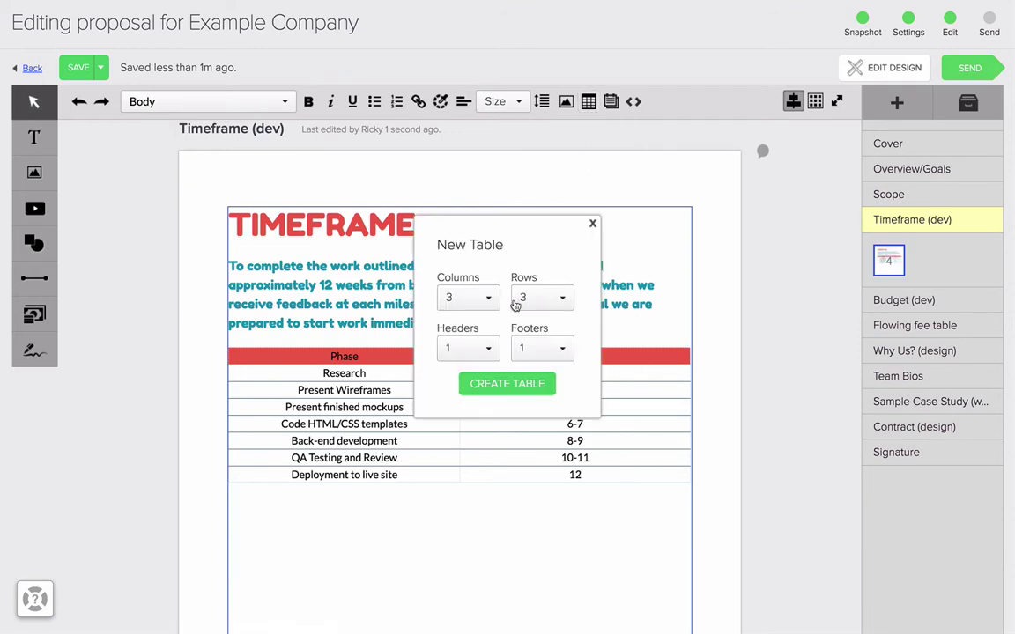
click(518, 385)
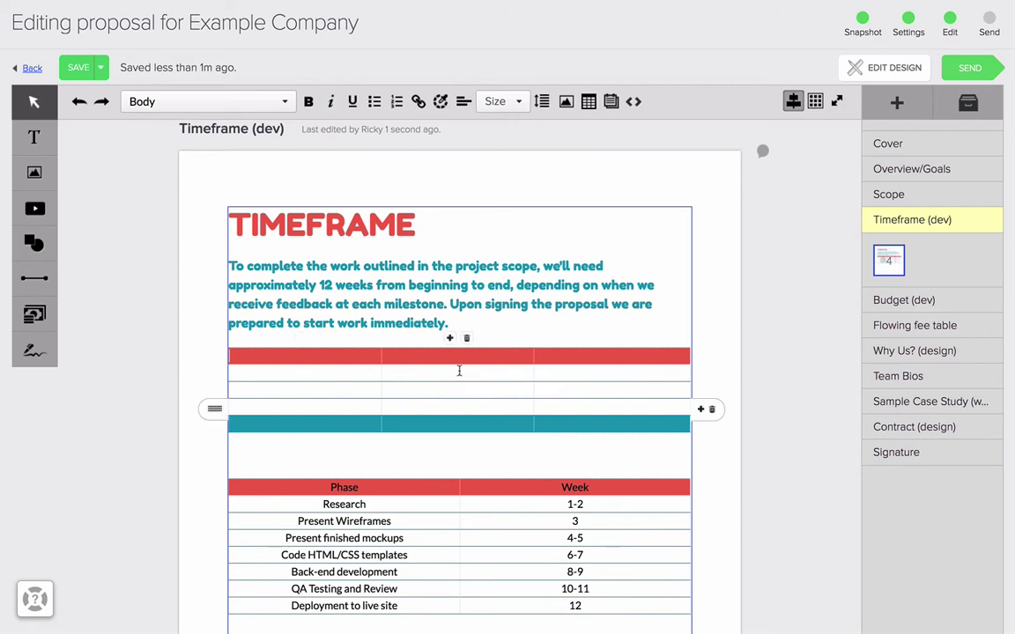
Change the "Research" phase in the existing timeframe table to "Research and Design"
scroll(448, 420, down, 2)
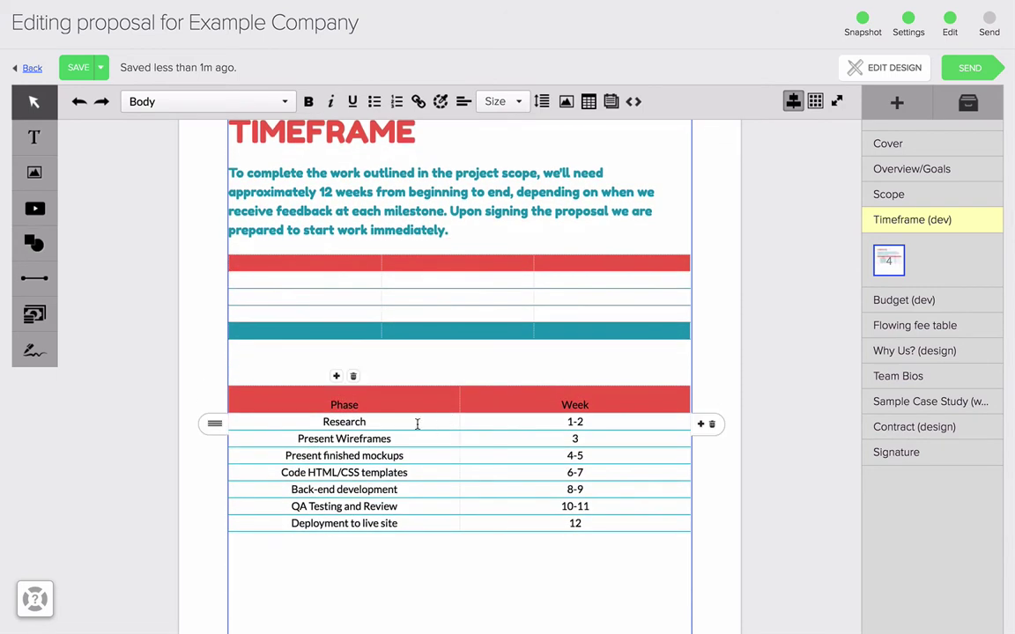
click(417, 422)
text(and Design)
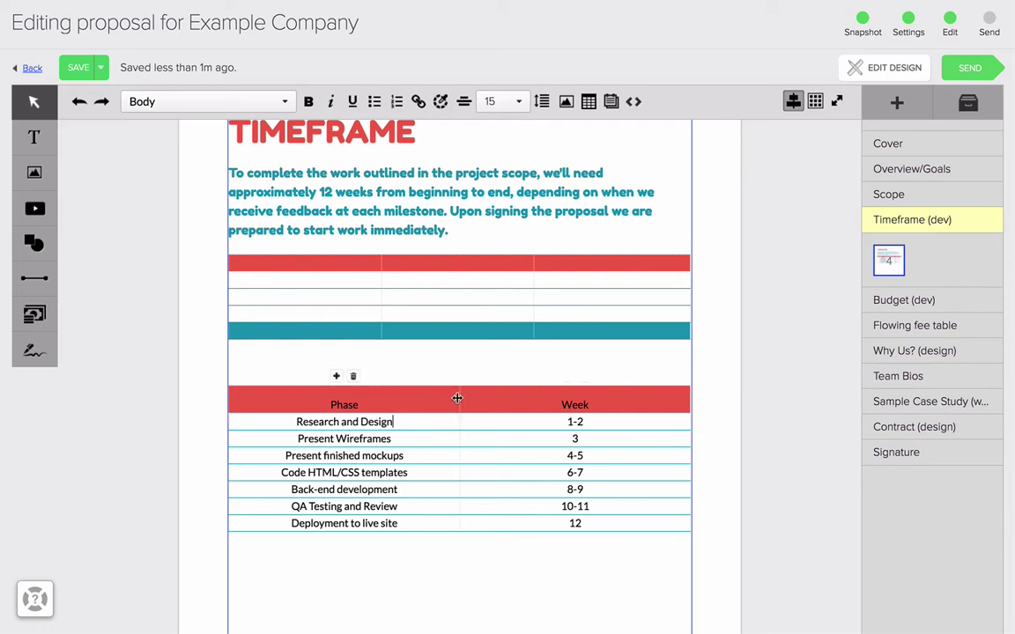
Widen the Phase column of the timeframe table slightly and add an empty column after Week
drag(459, 398, 479, 398)
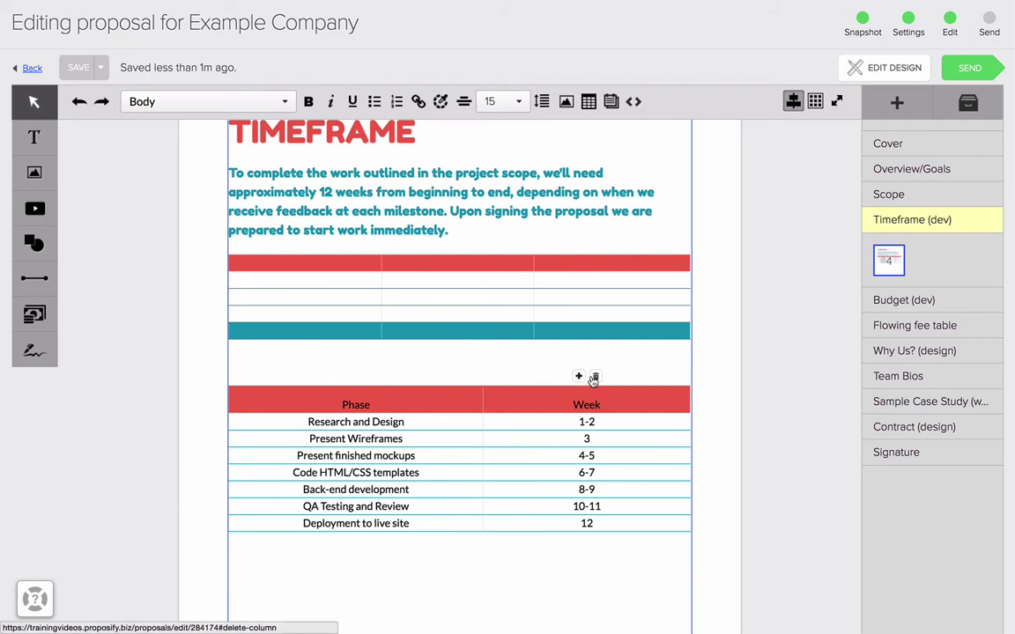
click(582, 378)
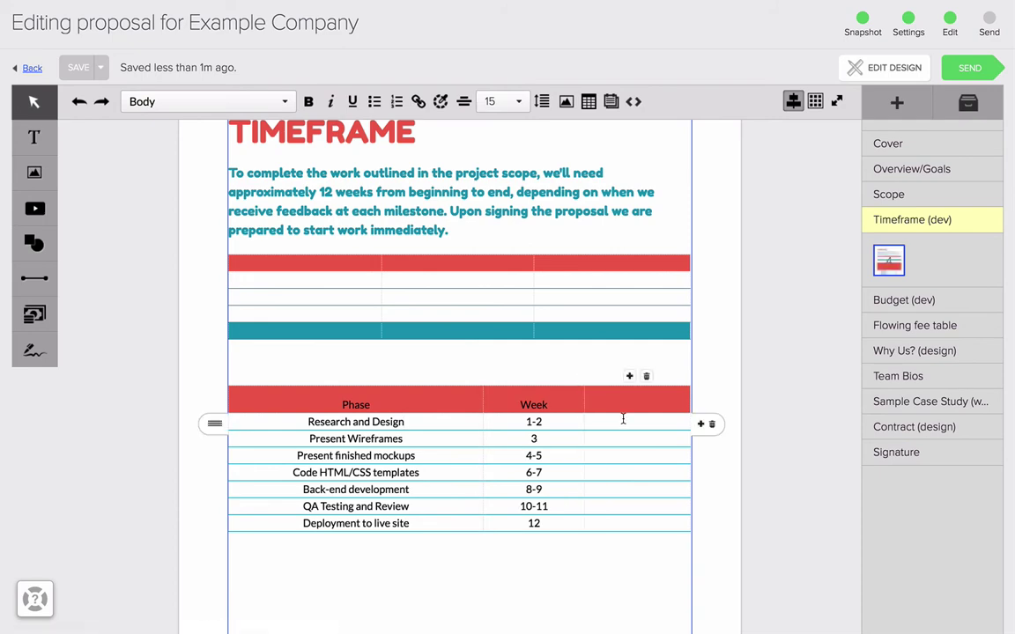